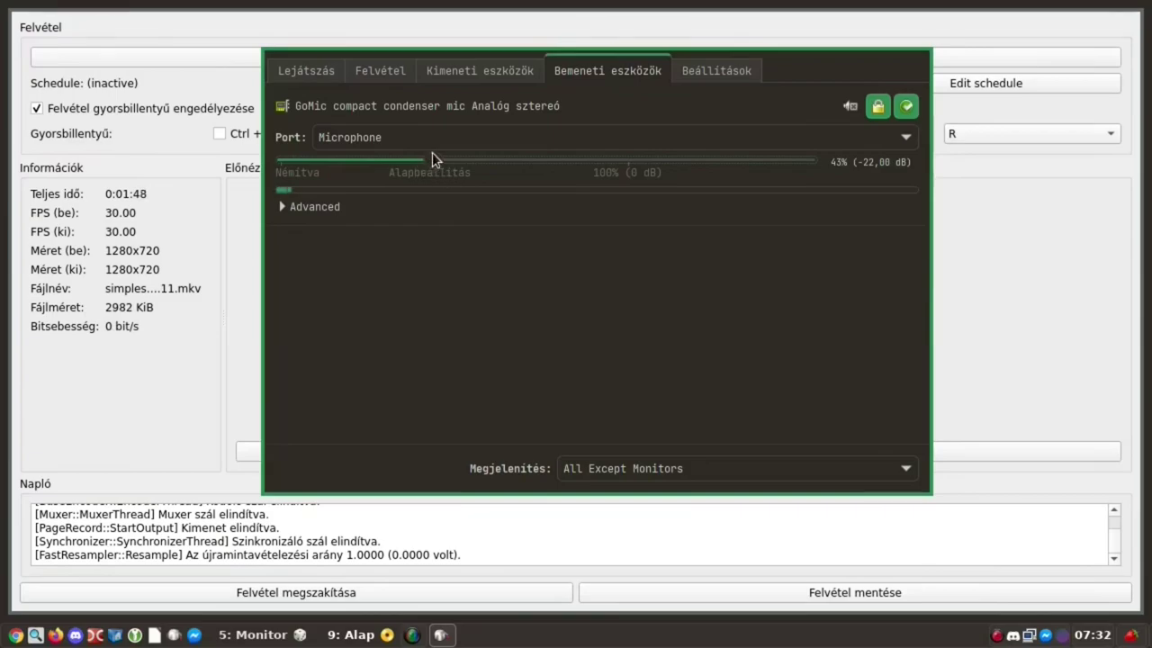
Raise the GoMic microphone's input volume to about 99% and check the screen recorder's recording level
{"action": "left_click_drag", "start_coordinate": [429, 160], "coordinate": [627, 173]}
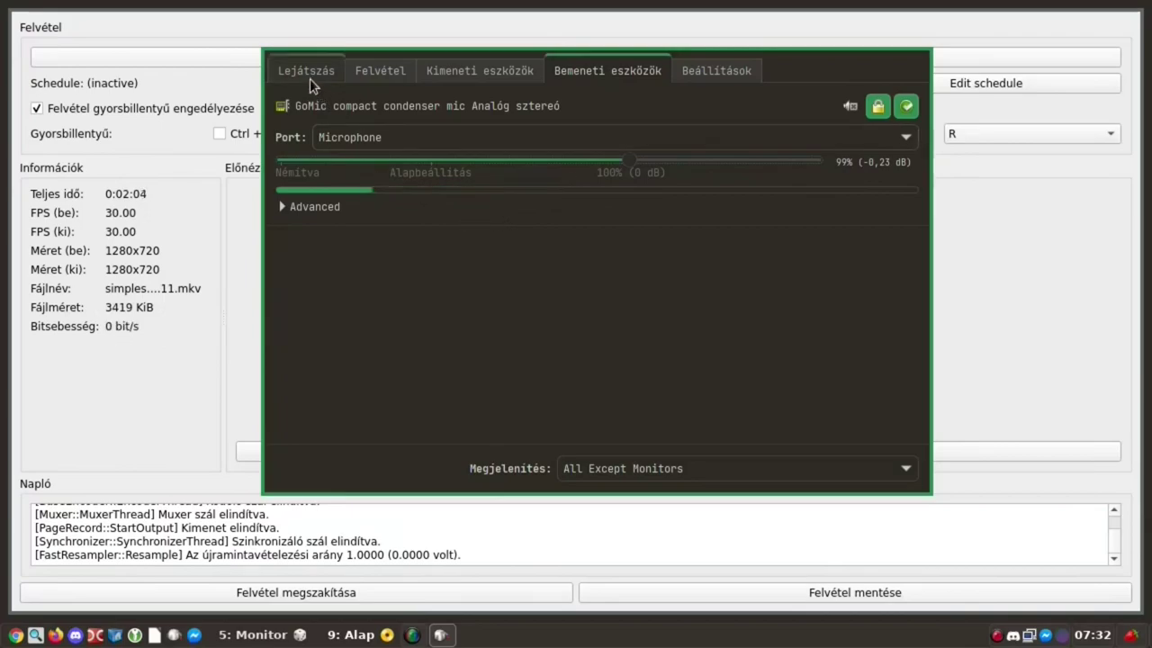
{"action": "left_click", "coordinate": [367, 79]}
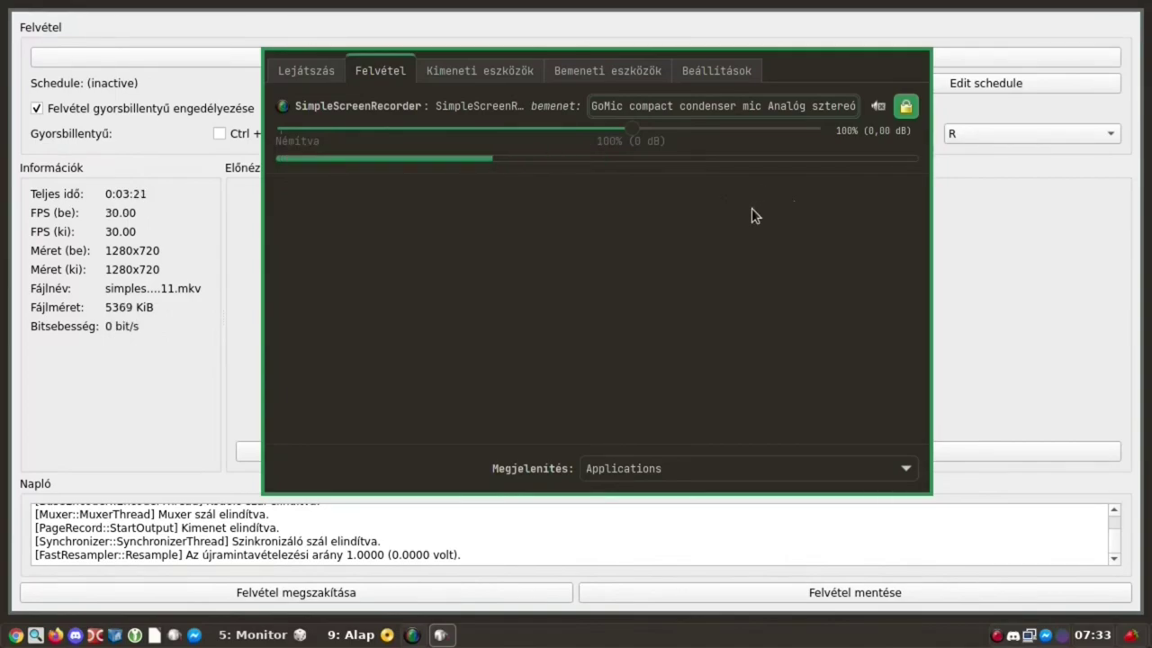
{"action": "key", "text": "alt+Tab"}
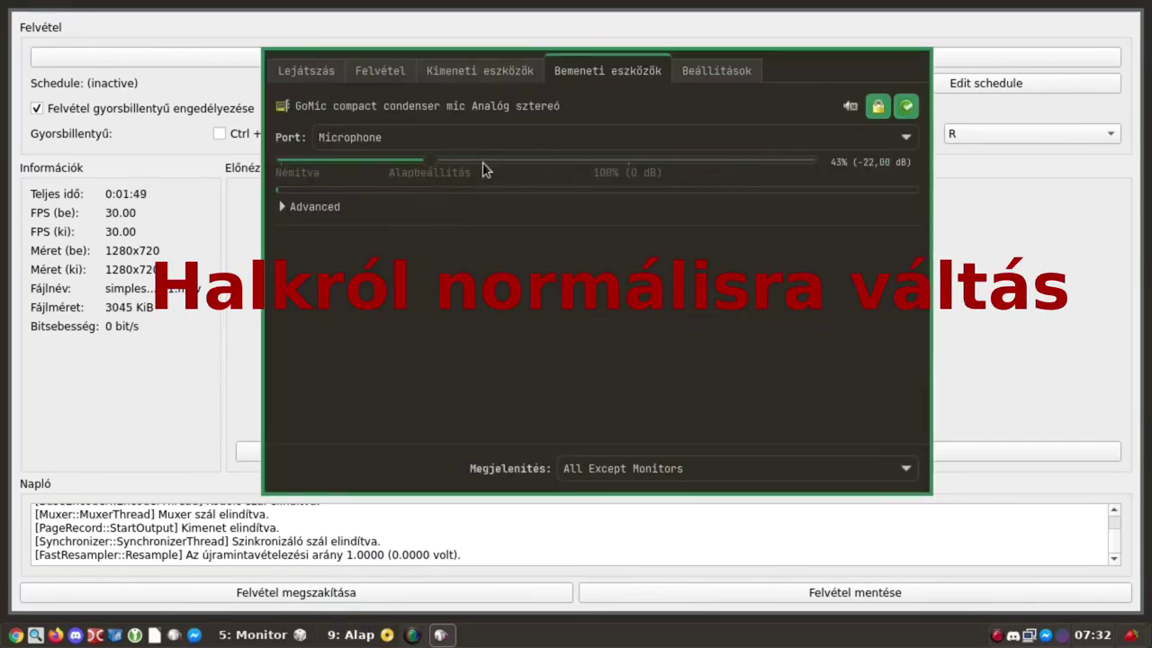
{"action": "left_click_drag", "start_coordinate": [432, 158], "coordinate": [624, 164]}
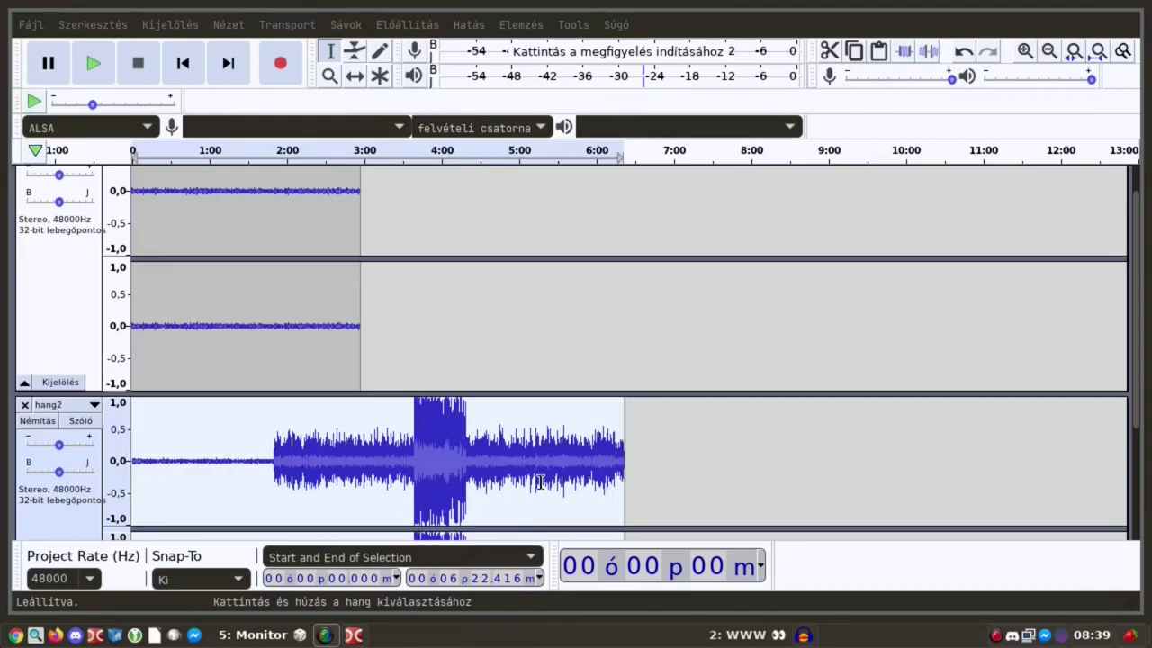
Remove the hang2 track and fit the remaining halk track to the window width
{"action": "left_click", "coordinate": [26, 406]}
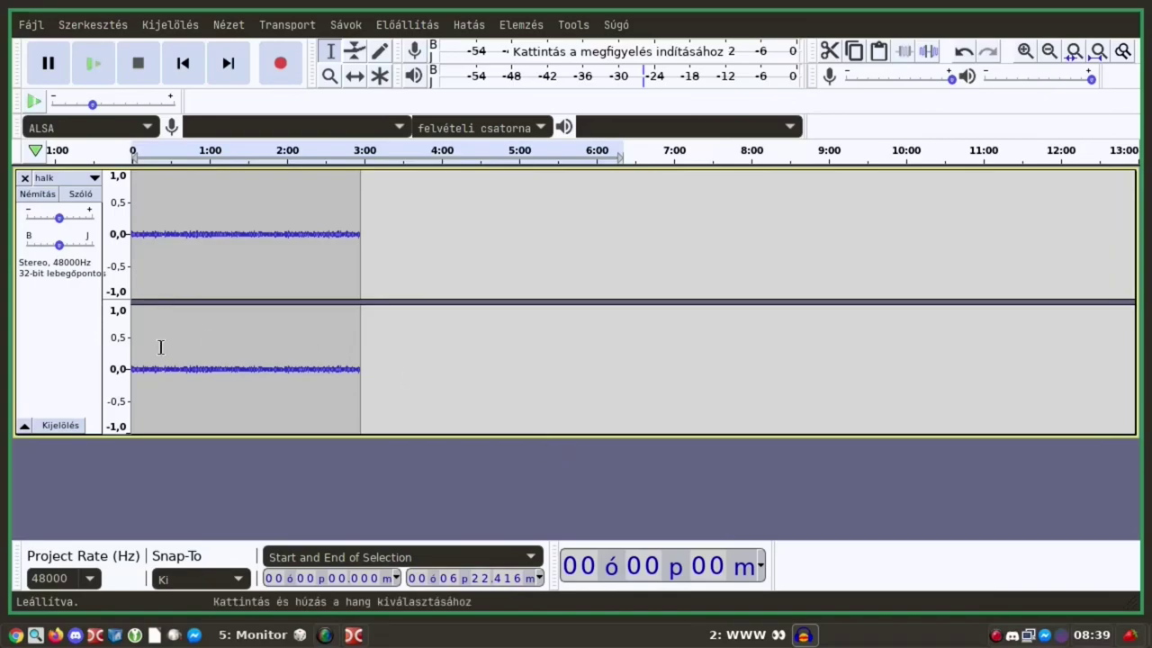
{"action": "key", "text": "ctrl+f"}
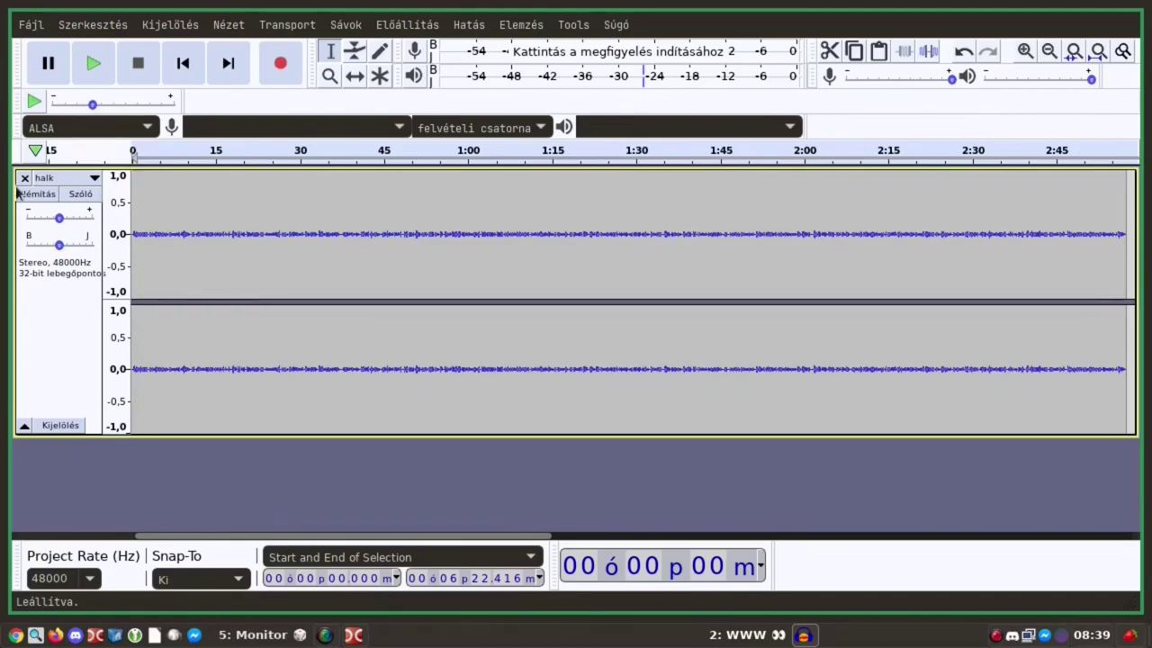
Normalize the entire halk track to a peak amplitude of -1.0 dB with DC offset removal
{"action": "left_click", "coordinate": [501, 246]}
{"action": "key", "text": "ctrl+a"}
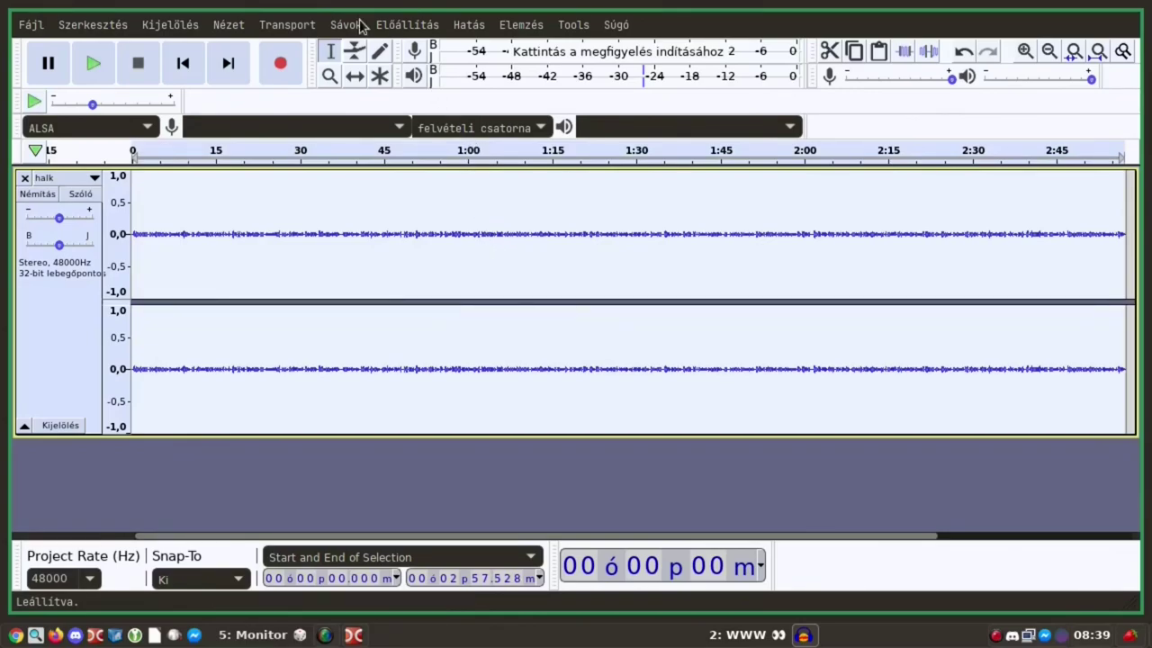
{"action": "left_click", "coordinate": [469, 27]}
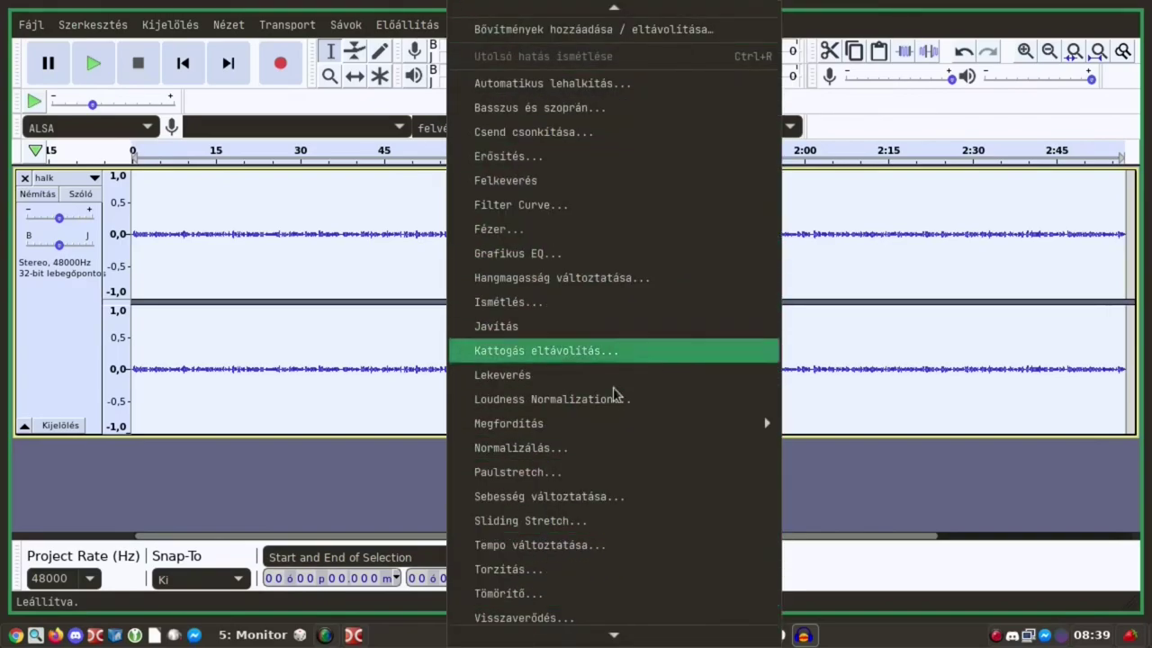
{"action": "left_click", "coordinate": [581, 448]}
{"action": "left_click", "coordinate": [657, 352]}
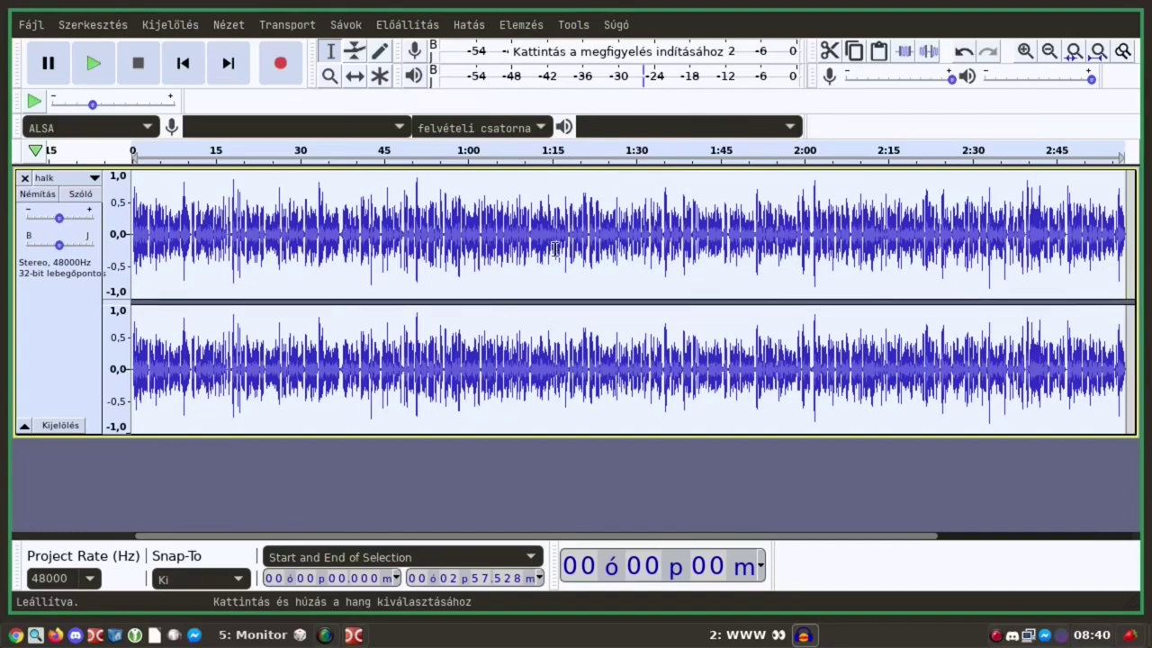
Apply a Soft Limit limiter to the halk track at -5 dB with 10 ms hold and no make-up gain
{"action": "left_click", "coordinate": [470, 25]}
{"action": "scroll", "coordinate": [613, 621], "scroll_direction": "down", "scroll_amount": 5}
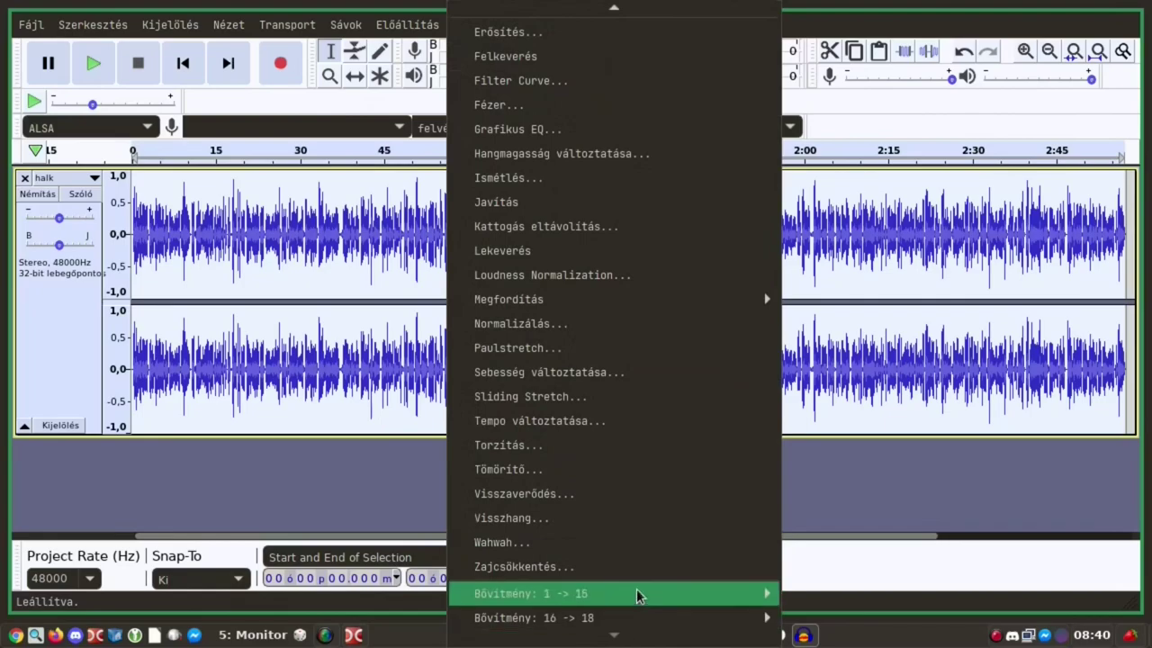
{"action": "mouse_move", "coordinate": [630, 593]}
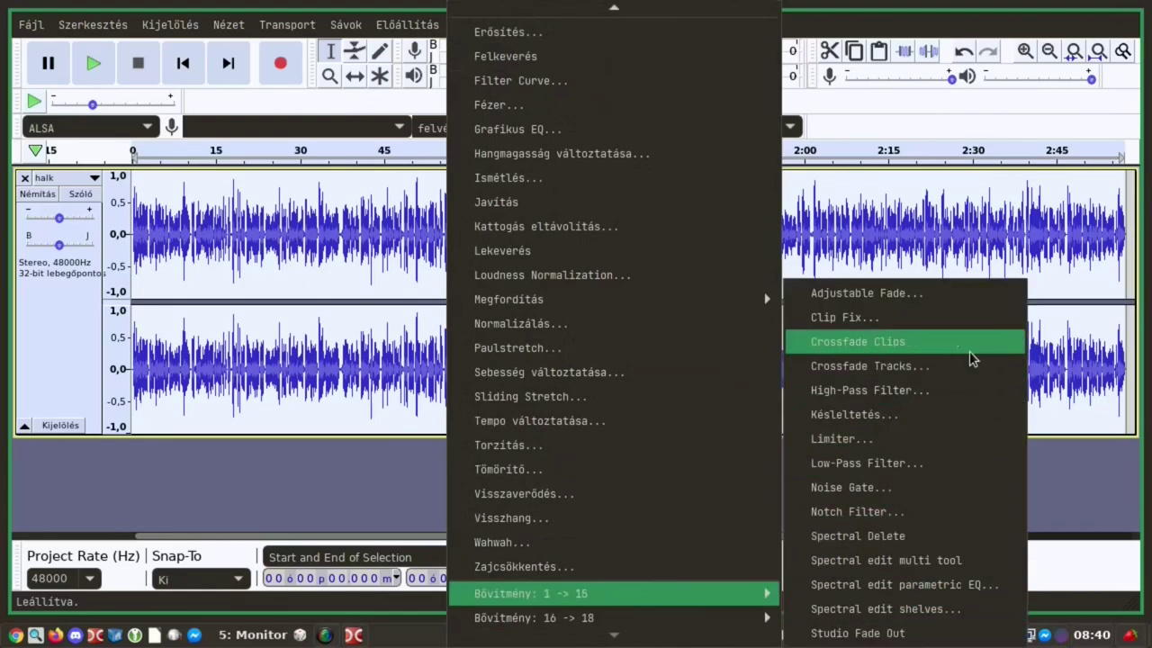
{"action": "left_click", "coordinate": [927, 436]}
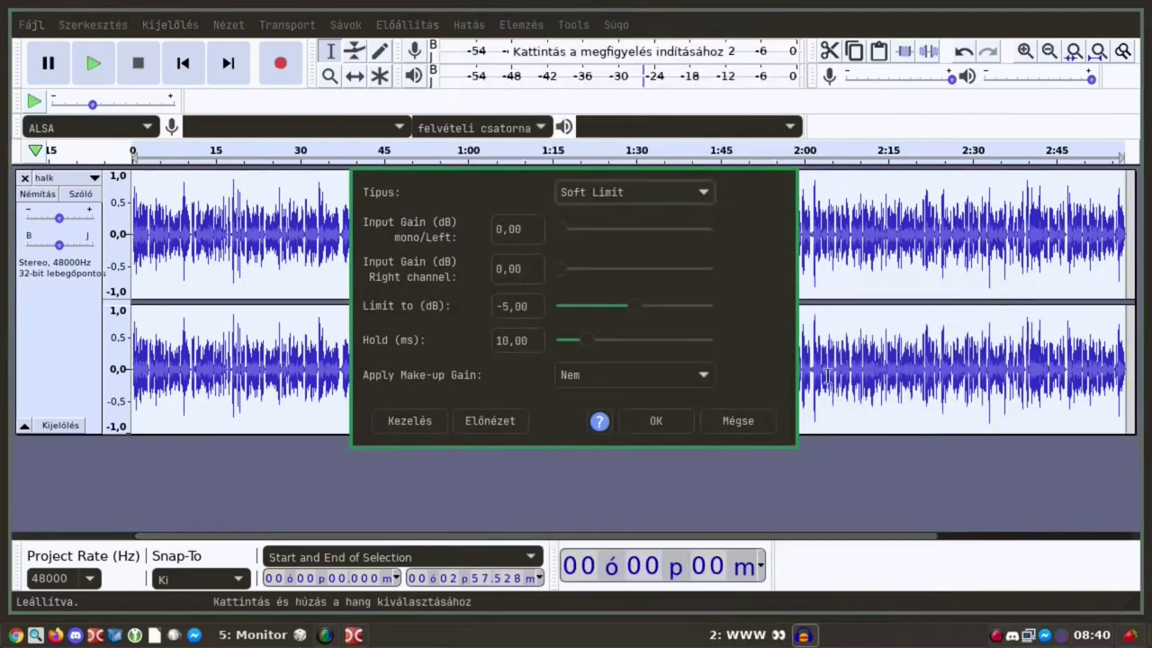
{"action": "left_click", "coordinate": [670, 423]}
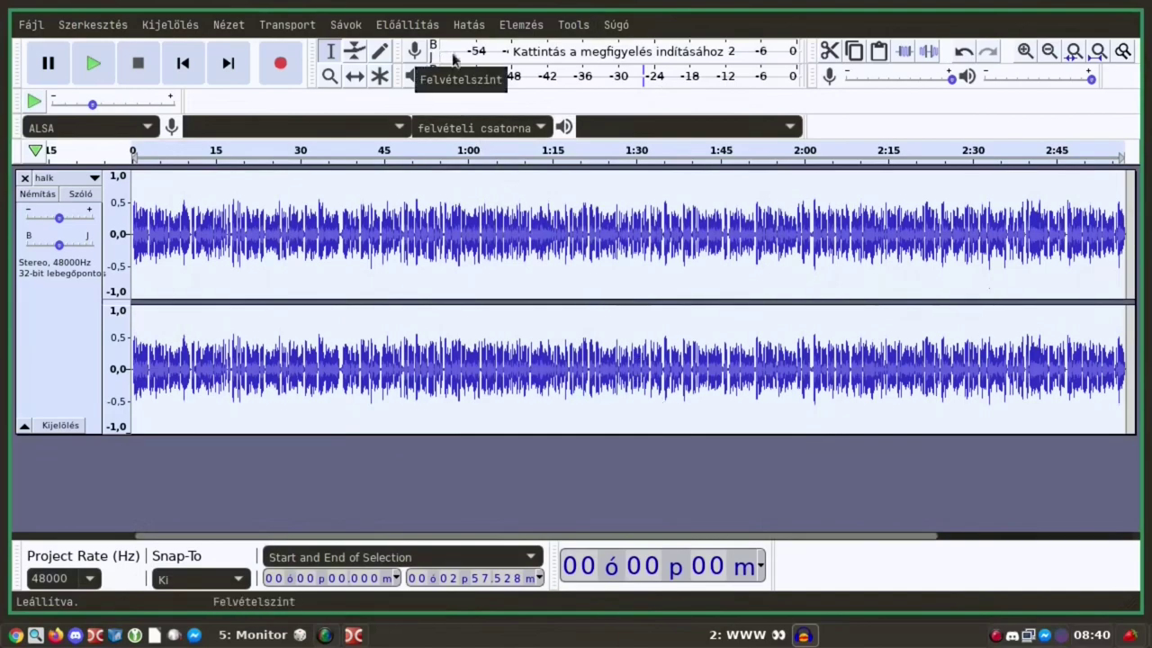
Normalize the limited halk track again to a -1.0 dB peak, removing the DC offset
{"action": "left_click", "coordinate": [468, 24]}
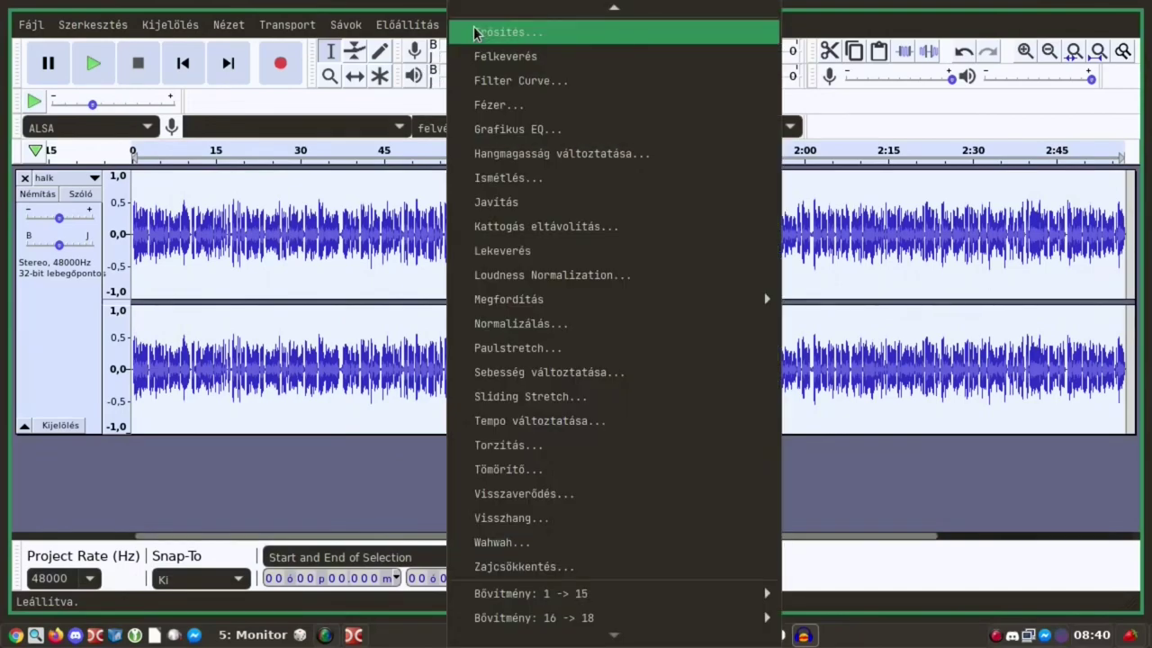
{"action": "left_click", "coordinate": [528, 326]}
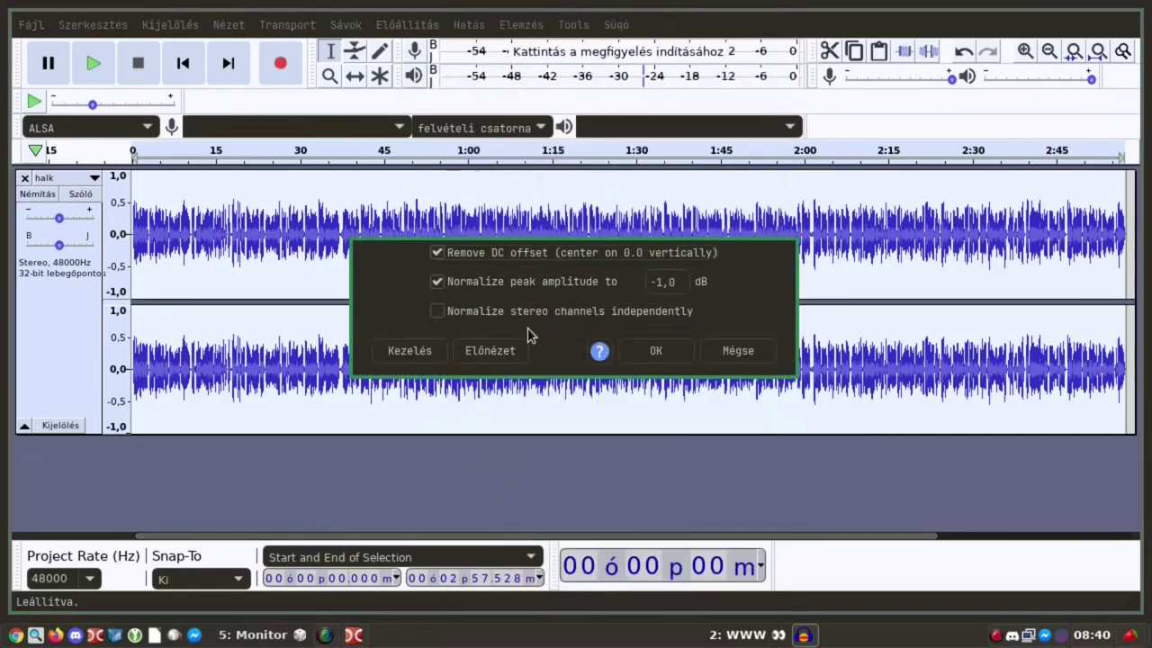
{"action": "left_click", "coordinate": [643, 353]}
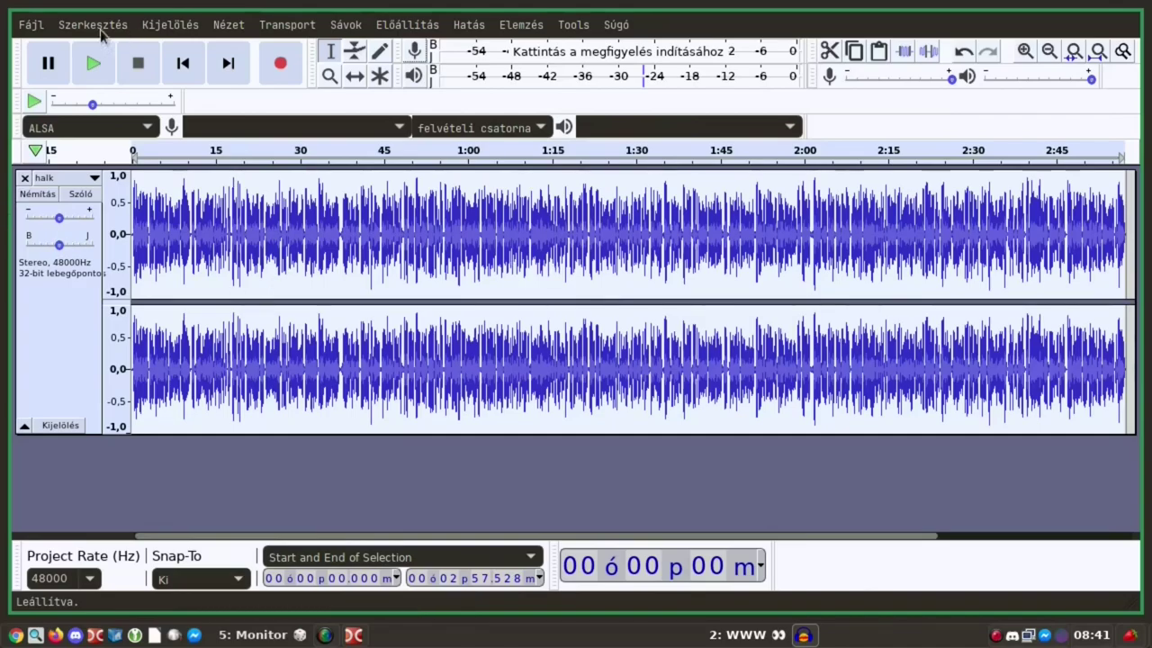
Export the processed audio as halk_vágott.mp3 to the Videók folder, keeping the standard MP3 quality and default metadata
{"action": "left_click", "coordinate": [31, 25]}
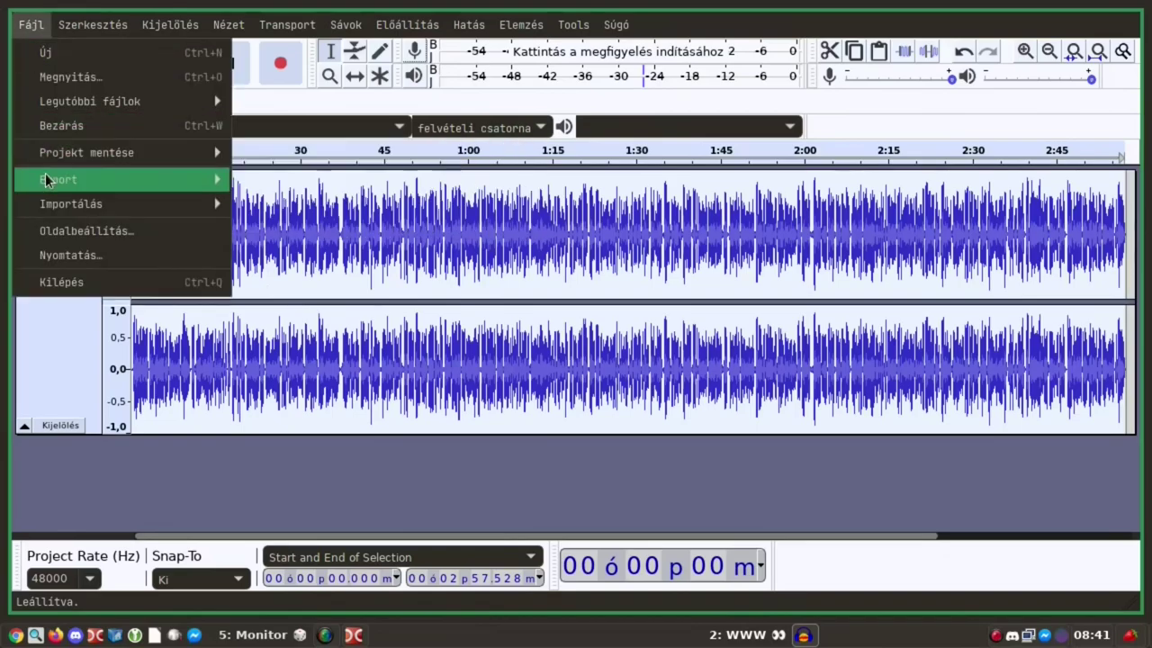
{"action": "mouse_move", "coordinate": [108, 182]}
{"action": "left_click", "coordinate": [270, 180]}
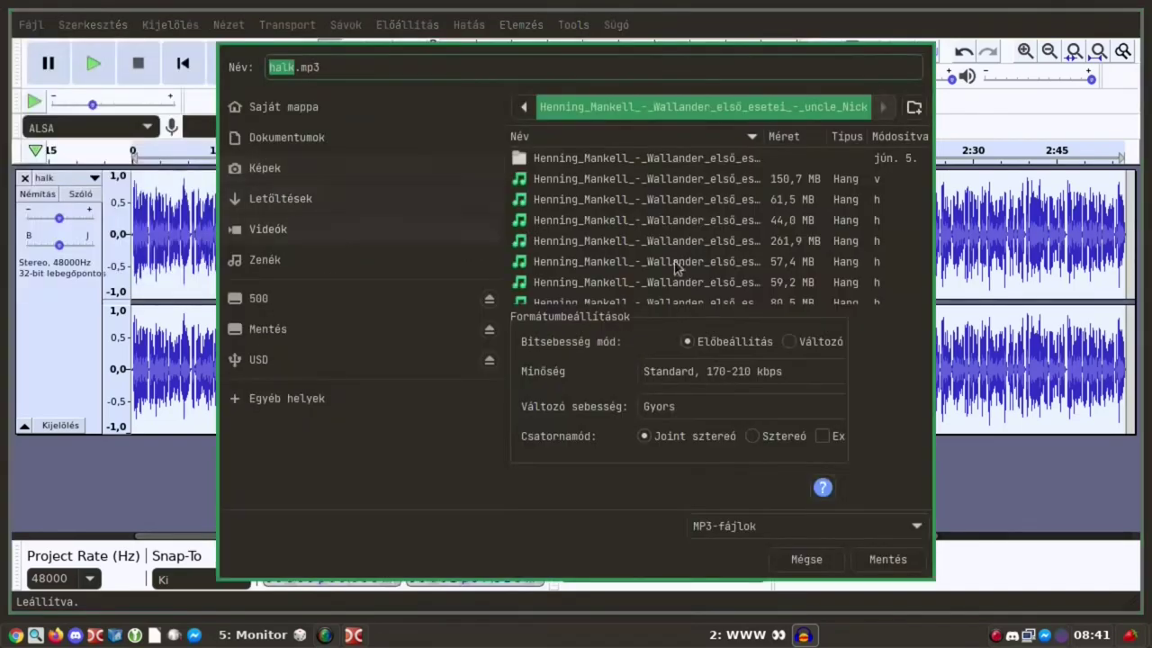
{"action": "left_click", "coordinate": [255, 232]}
{"action": "left_click", "coordinate": [295, 67]}
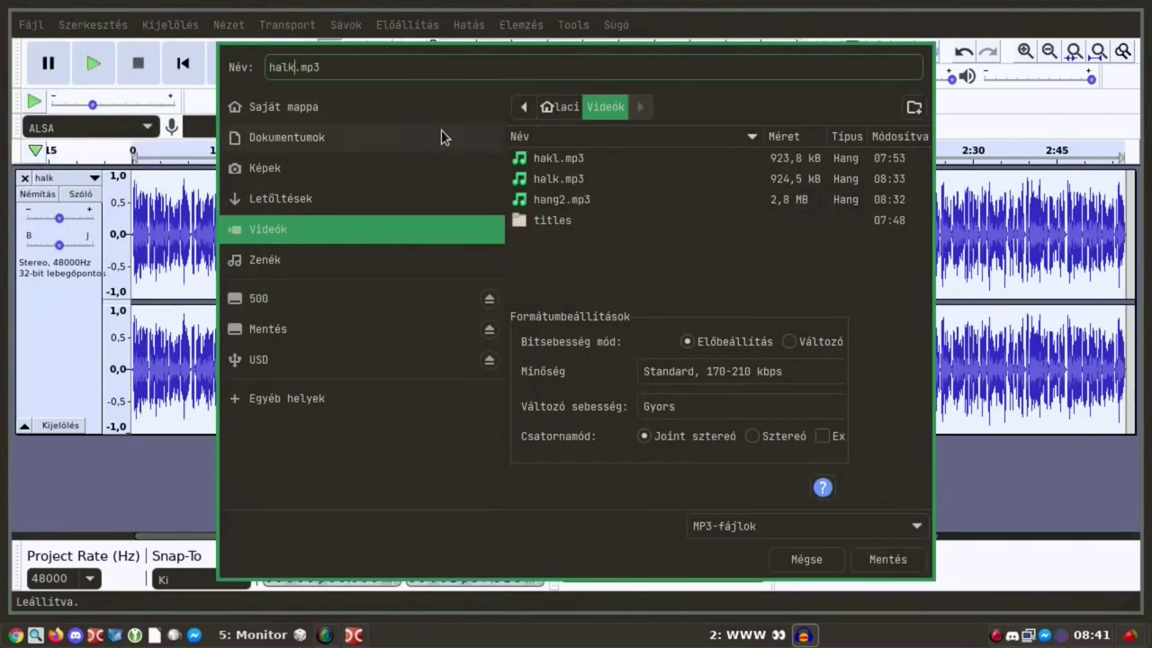
{"action": "type", "text": "_vágott"}
{"action": "key", "text": "Return"}
{"action": "key", "text": "Return"}
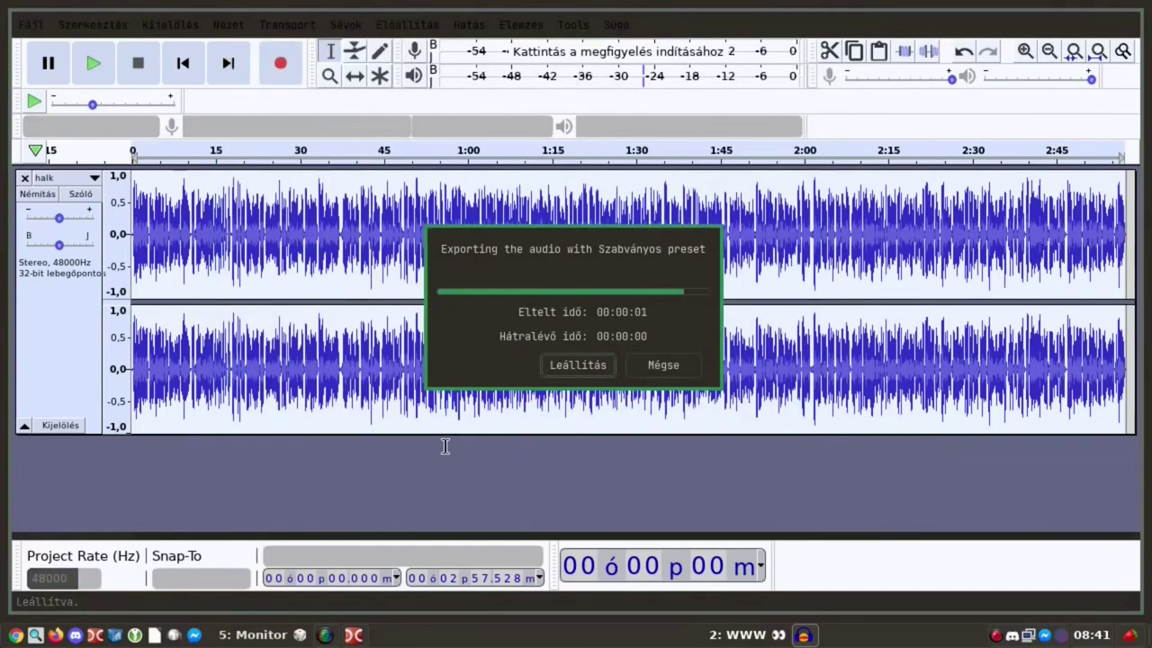
Close the exported halk audio and import the hang2 recording from the file manager into the empty project
{"action": "key", "text": "ctrl+w"}
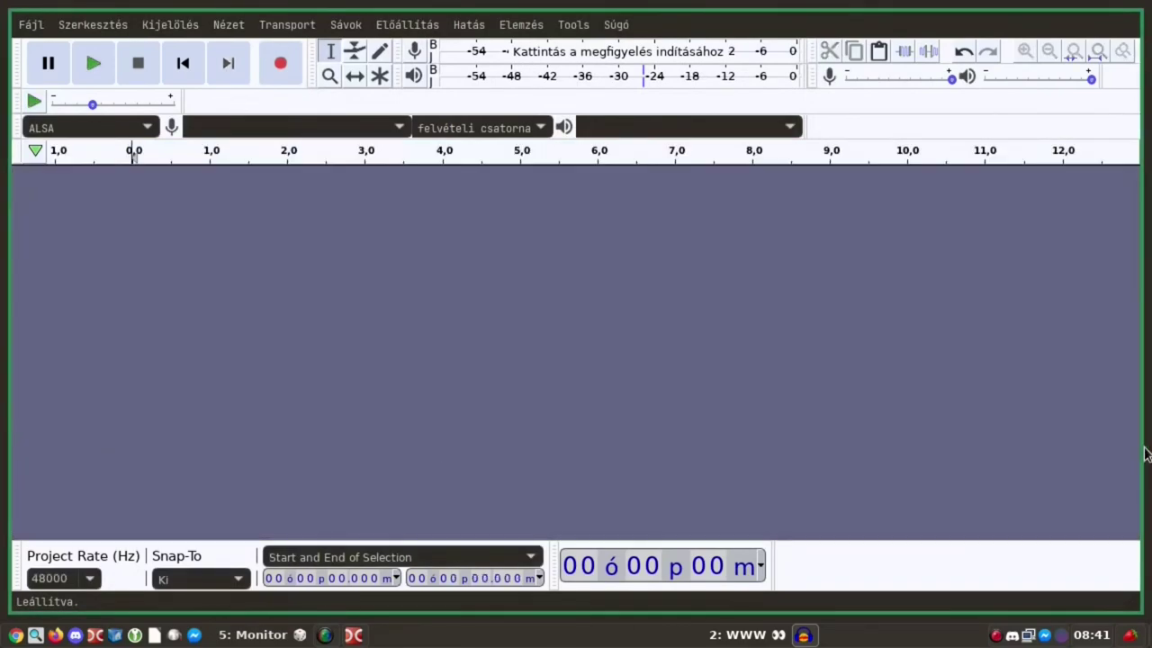
{"action": "left_click", "coordinate": [354, 634]}
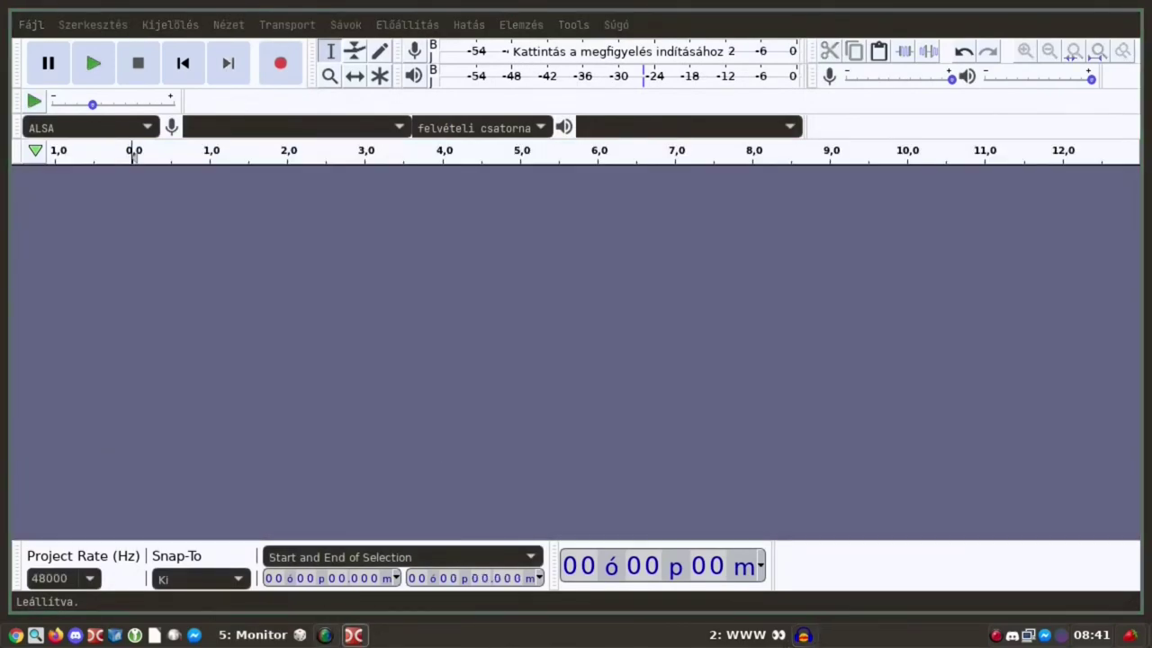
{"action": "left_click_drag", "start_coordinate": [1094, 431], "coordinate": [384, 375]}
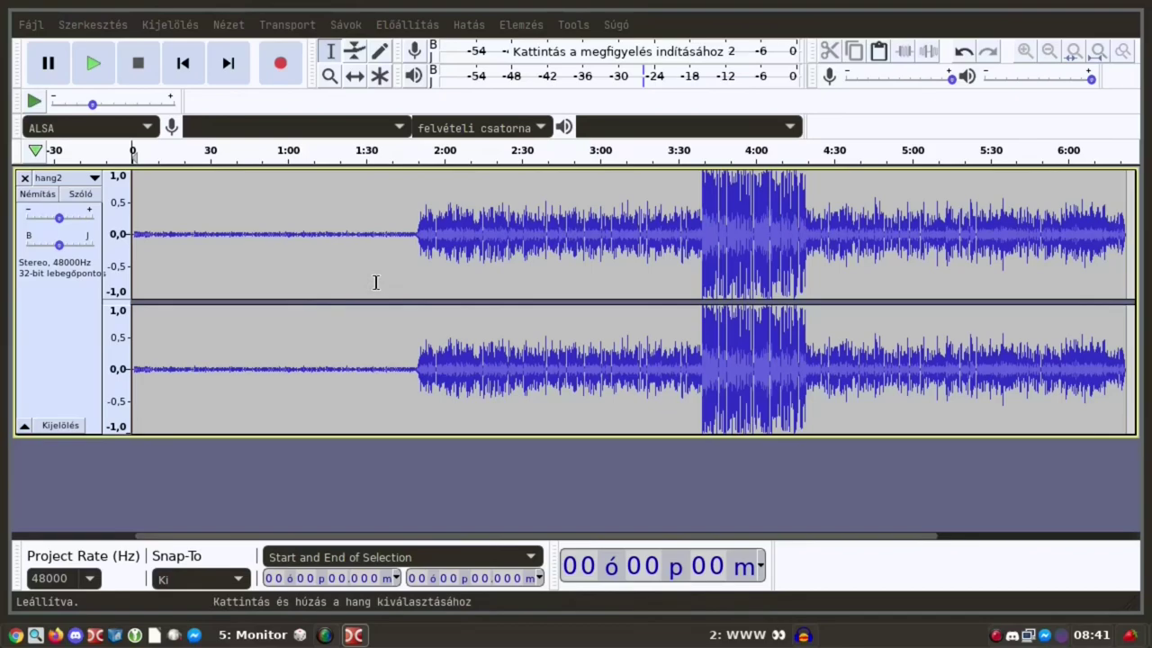
Normalize the quiet opening section of hang2, from the start to about 1 min 50.096 s
{"action": "left_click", "coordinate": [400, 261]}
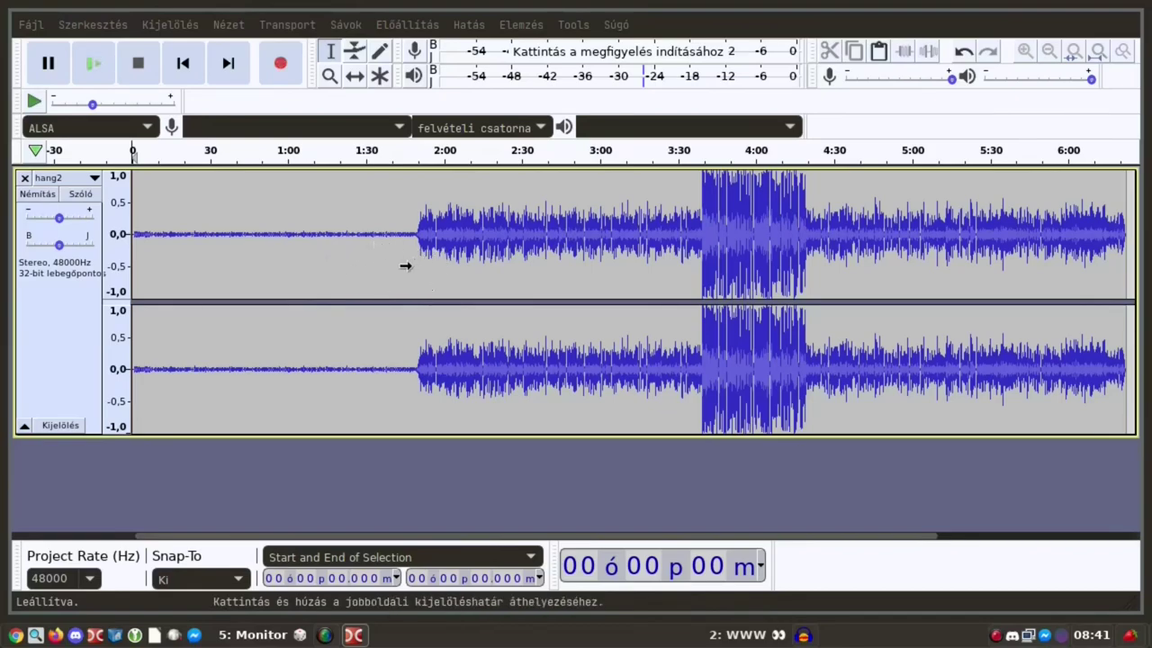
{"action": "scroll", "coordinate": [404, 263], "scroll_direction": "up", "scroll_amount": 2, "text": "ctrl"}
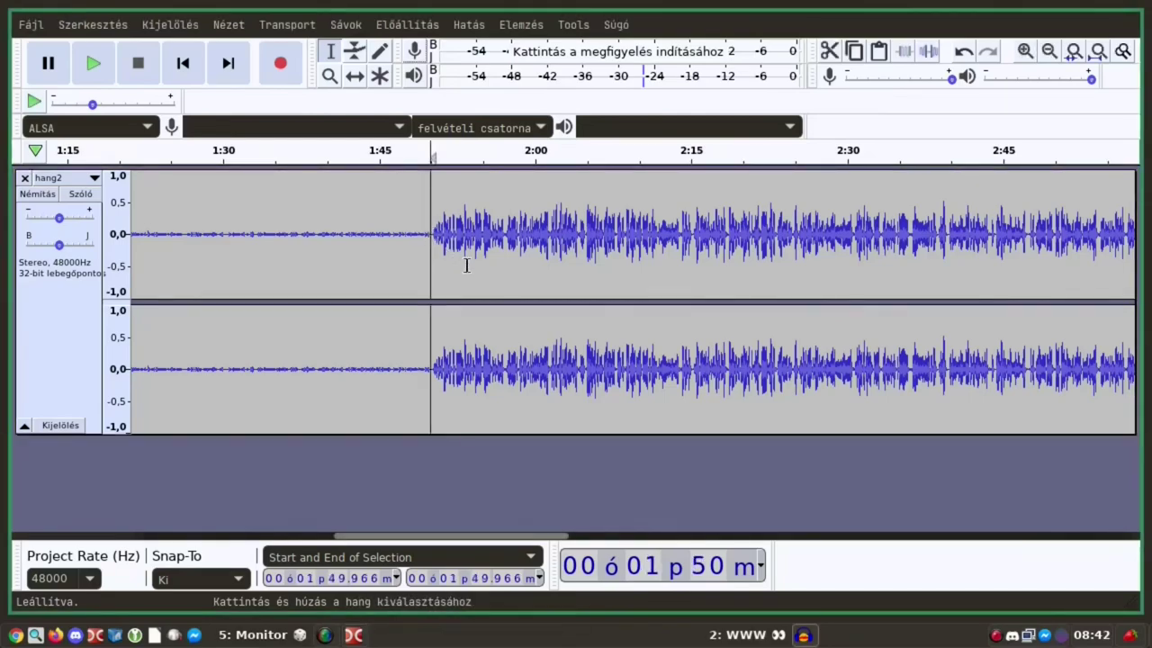
{"action": "scroll", "coordinate": [468, 234], "scroll_direction": "up", "scroll_amount": 2}
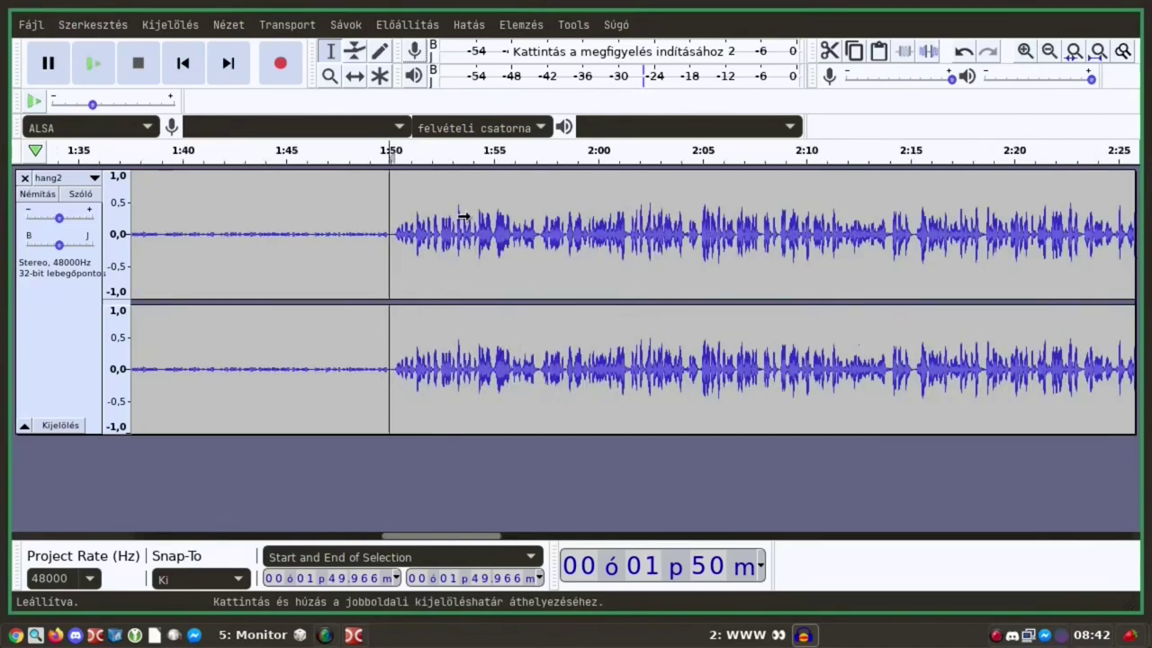
{"action": "left_click", "coordinate": [308, 235]}
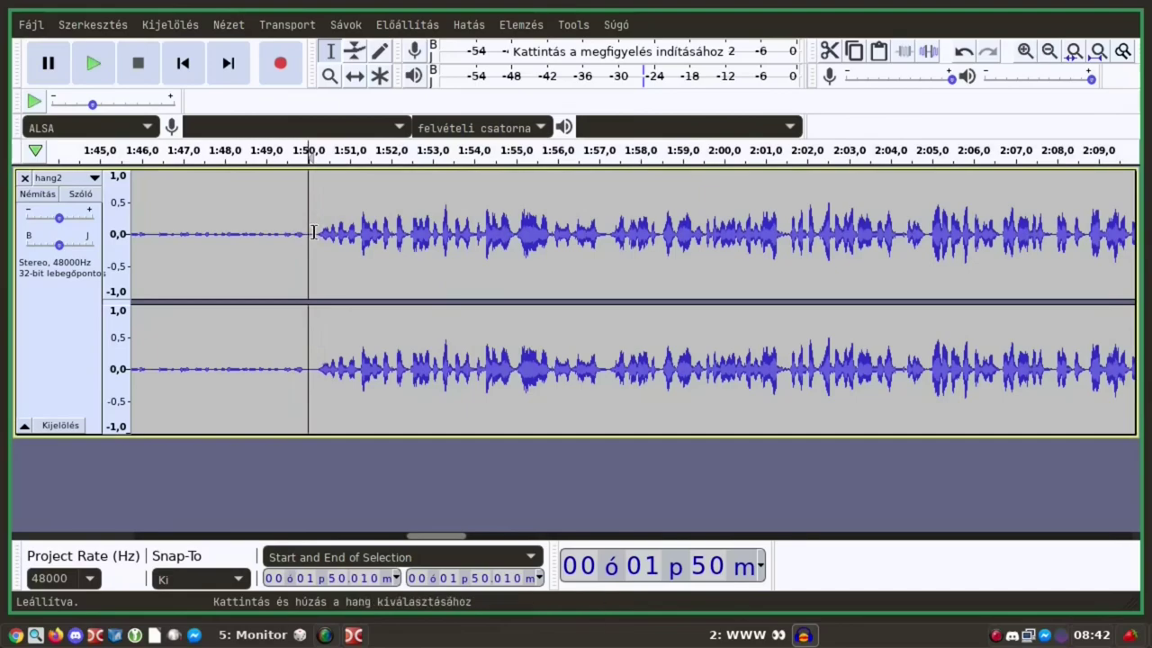
{"action": "left_click", "coordinate": [312, 233]}
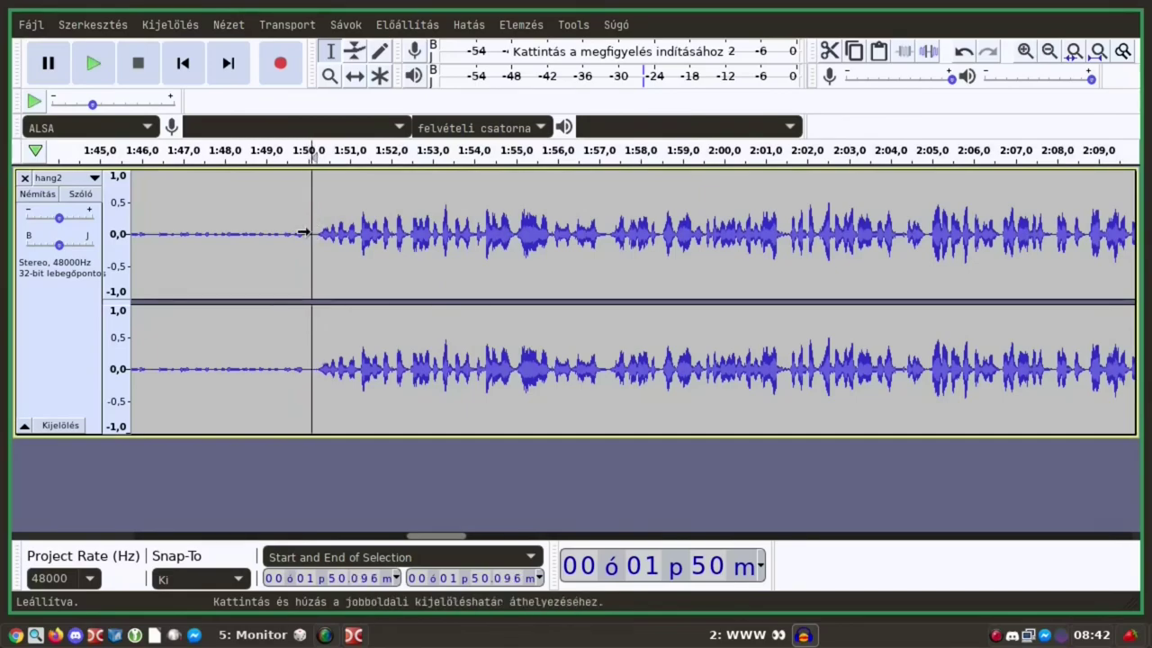
{"action": "key", "text": "shift+Home"}
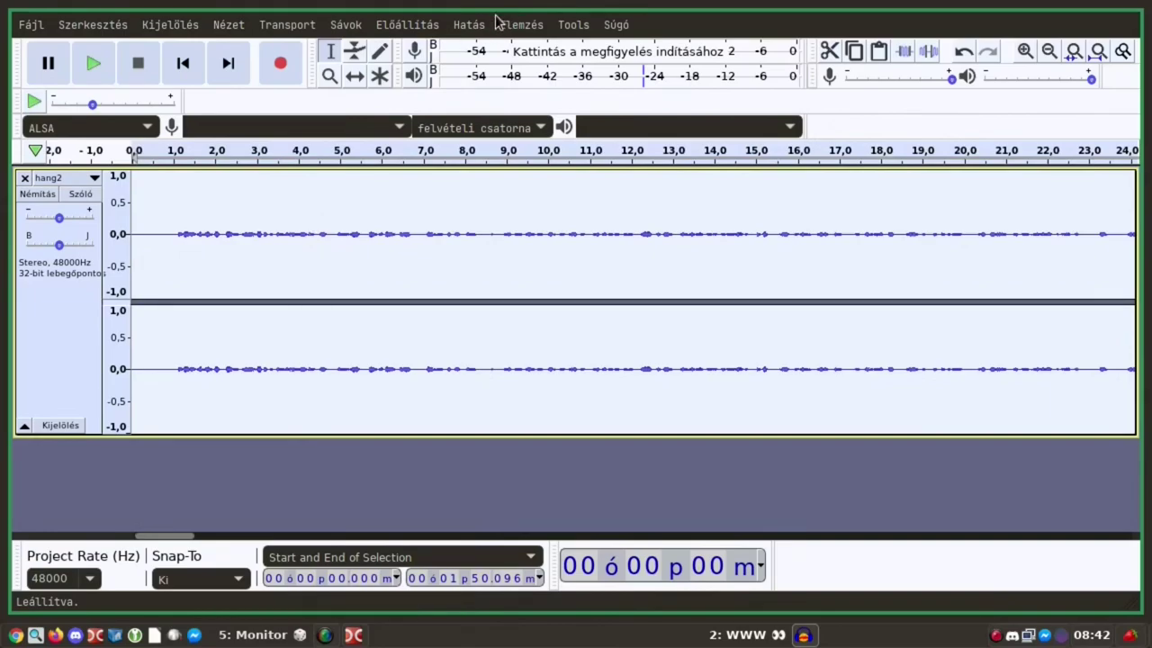
{"action": "left_click", "coordinate": [459, 27]}
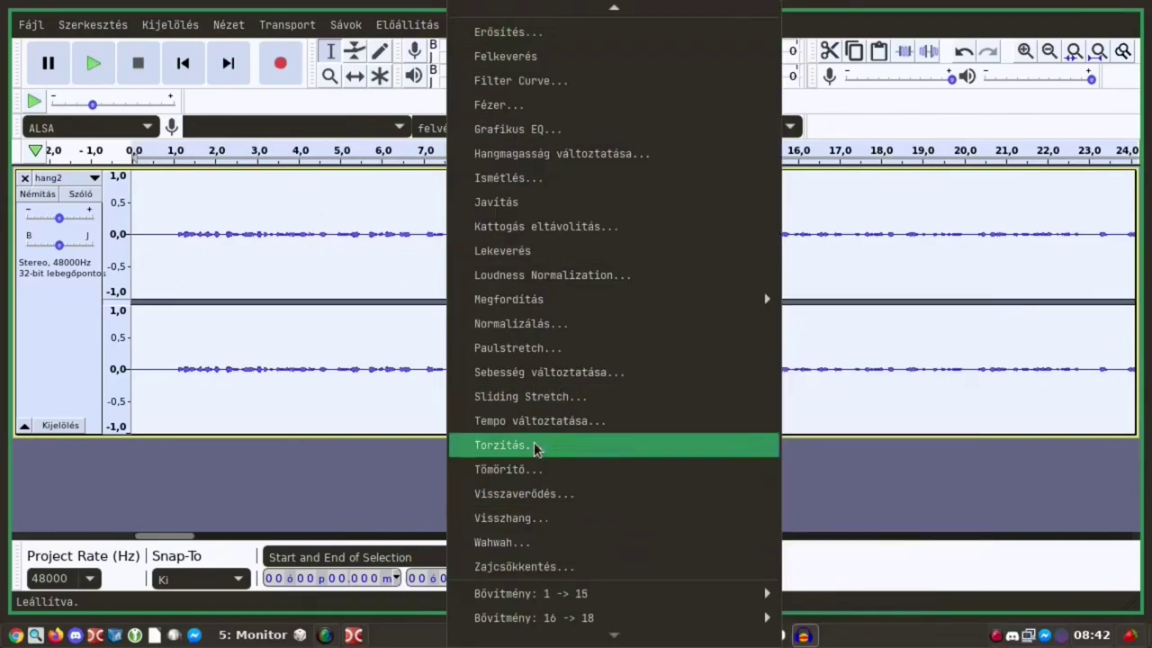
{"action": "left_click", "coordinate": [543, 323]}
{"action": "left_click", "coordinate": [656, 351]}
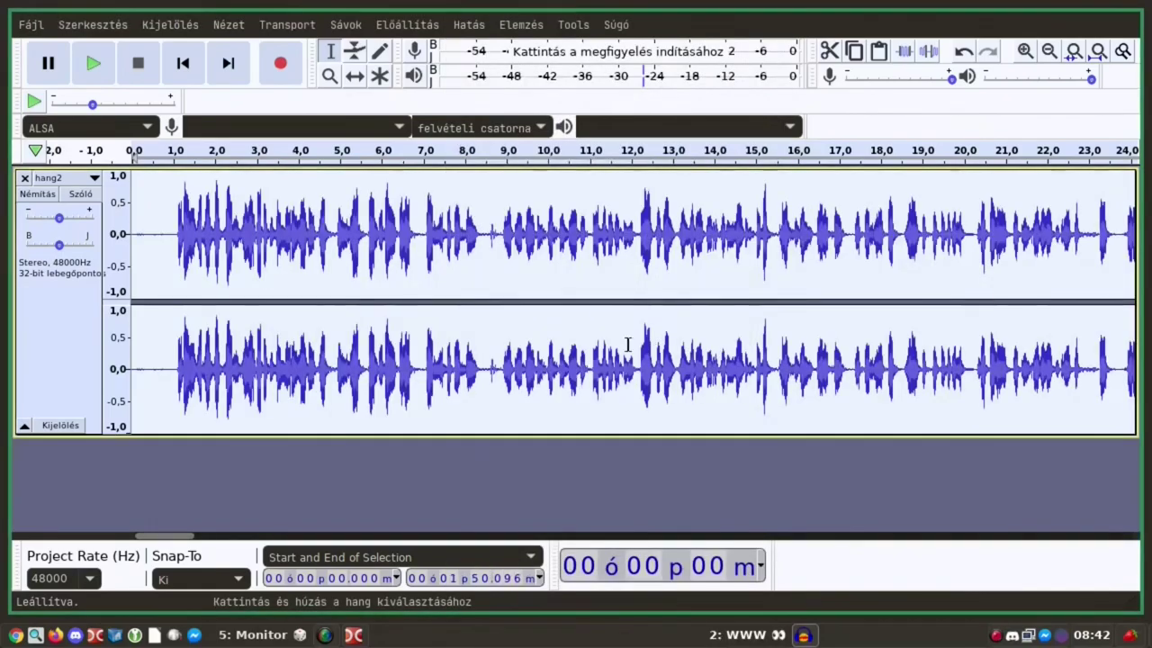
Normalize the quiet second section of hang2, from about 1 min 50.139 s to 3 min 39.327 s
{"action": "key", "text": "ctrl+3"}
{"action": "key", "text": "ctrl+3"}
{"action": "key", "text": "ctrl+3"}
{"action": "left_click", "coordinate": [674, 243]}
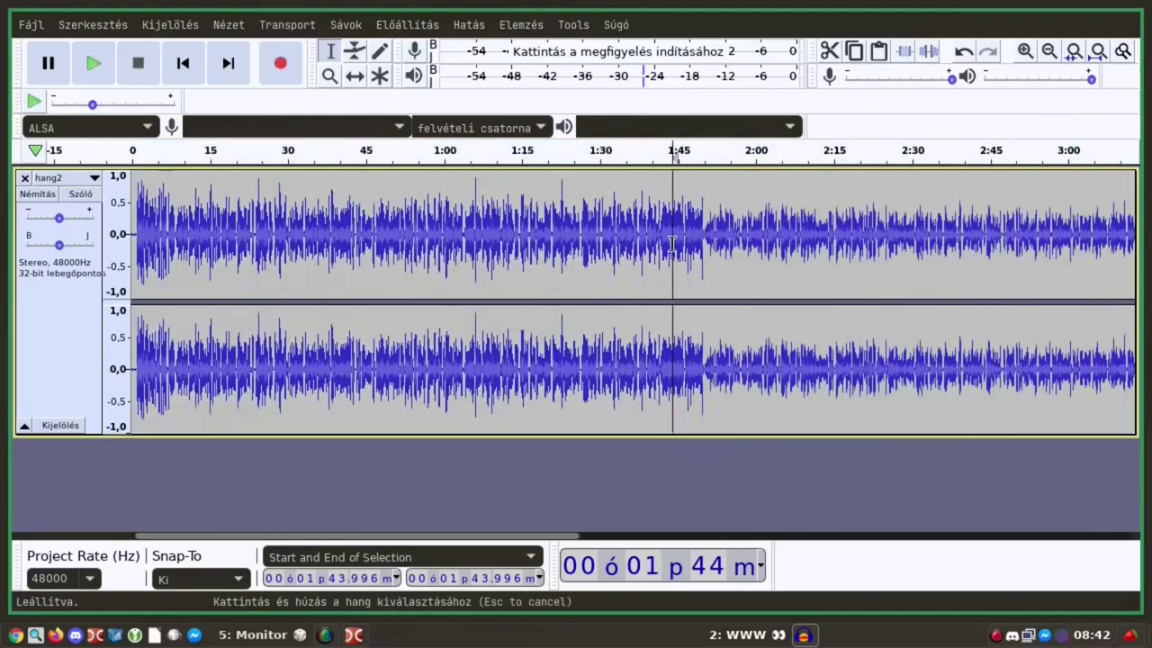
{"action": "scroll", "coordinate": [813, 278], "scroll_direction": "down", "scroll_amount": 1}
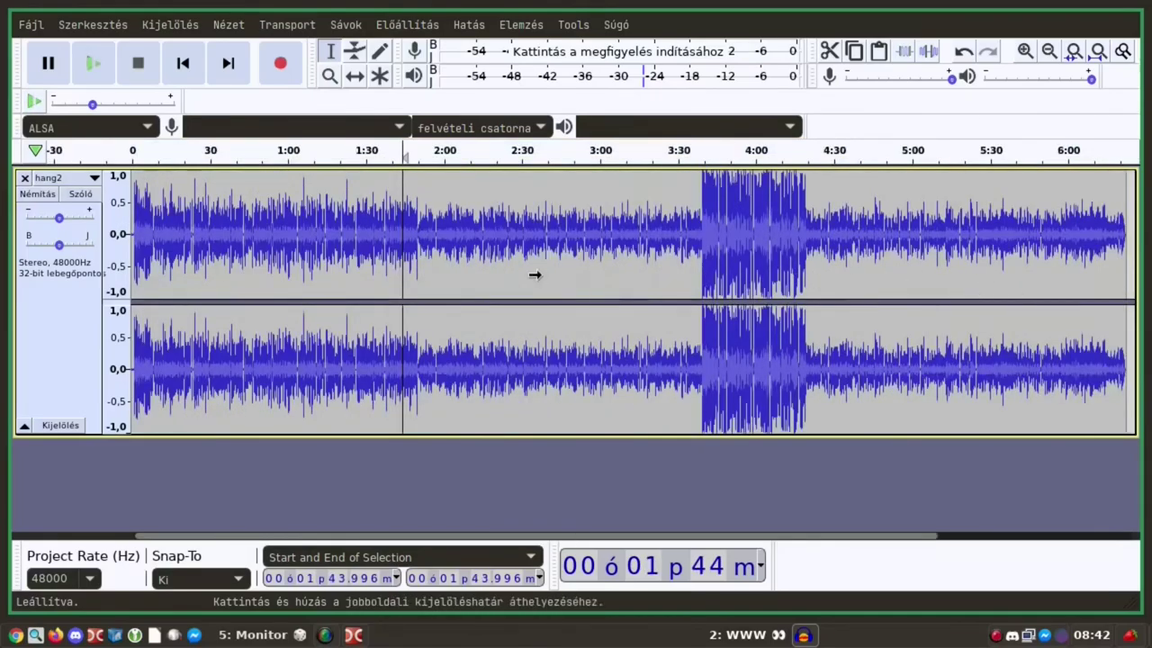
{"action": "scroll", "coordinate": [532, 274], "scroll_direction": "up", "scroll_amount": 1}
{"action": "scroll", "coordinate": [322, 254], "scroll_direction": "up", "scroll_amount": 1}
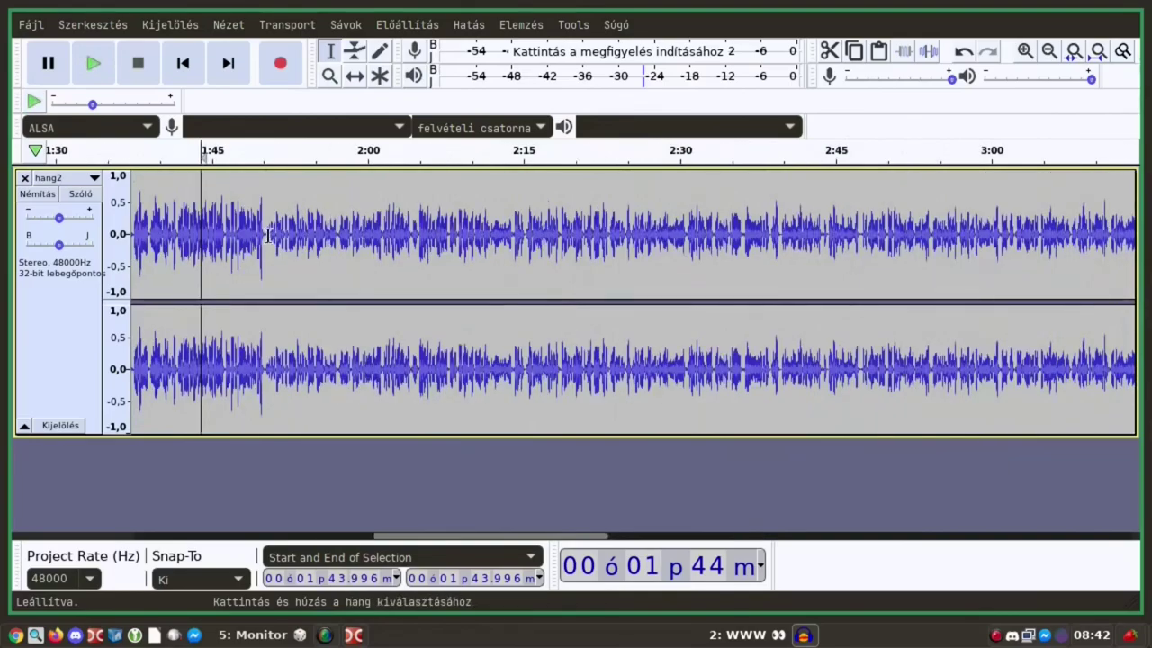
{"action": "left_click", "coordinate": [264, 235]}
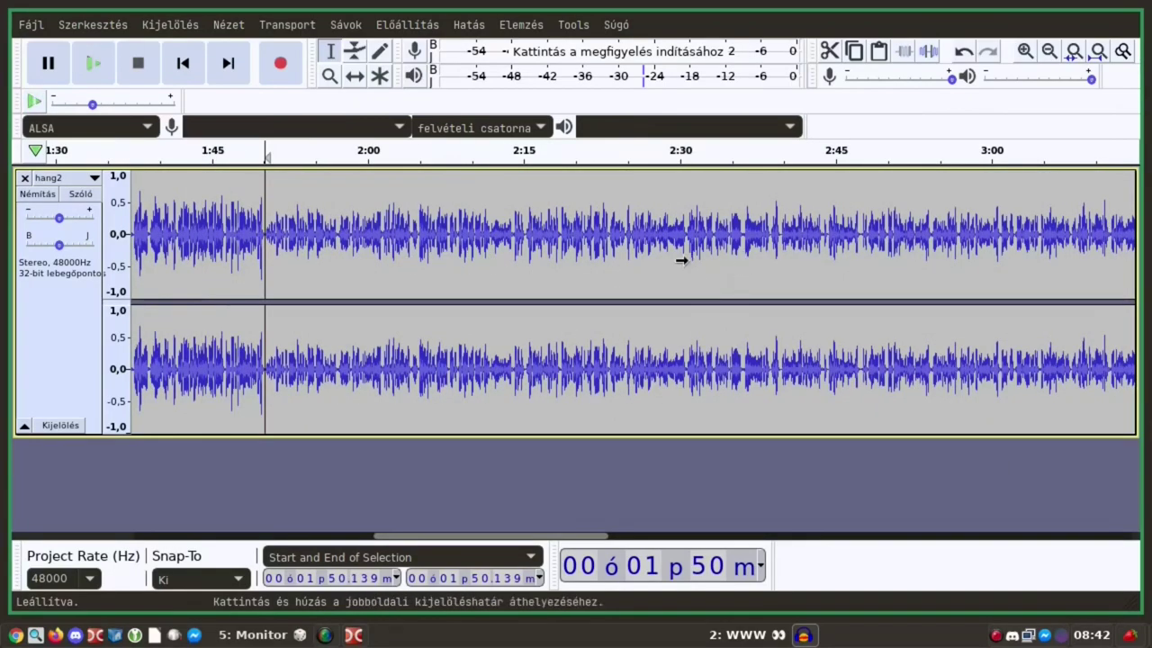
{"action": "scroll", "coordinate": [682, 260], "scroll_direction": "down", "scroll_amount": 1}
{"action": "left_click_drag", "start_coordinate": [681, 260], "coordinate": [1045, 257]}
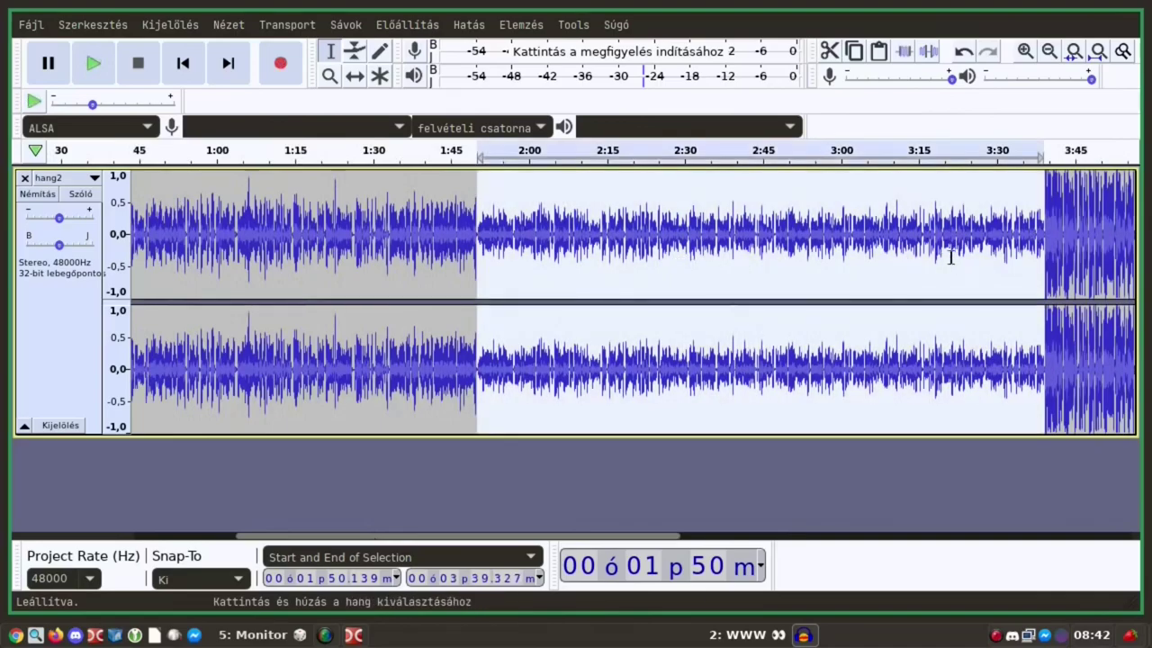
{"action": "scroll", "coordinate": [994, 270], "scroll_direction": "up", "scroll_amount": 2}
{"action": "left_click_drag", "start_coordinate": [620, 534], "coordinate": [643, 533]}
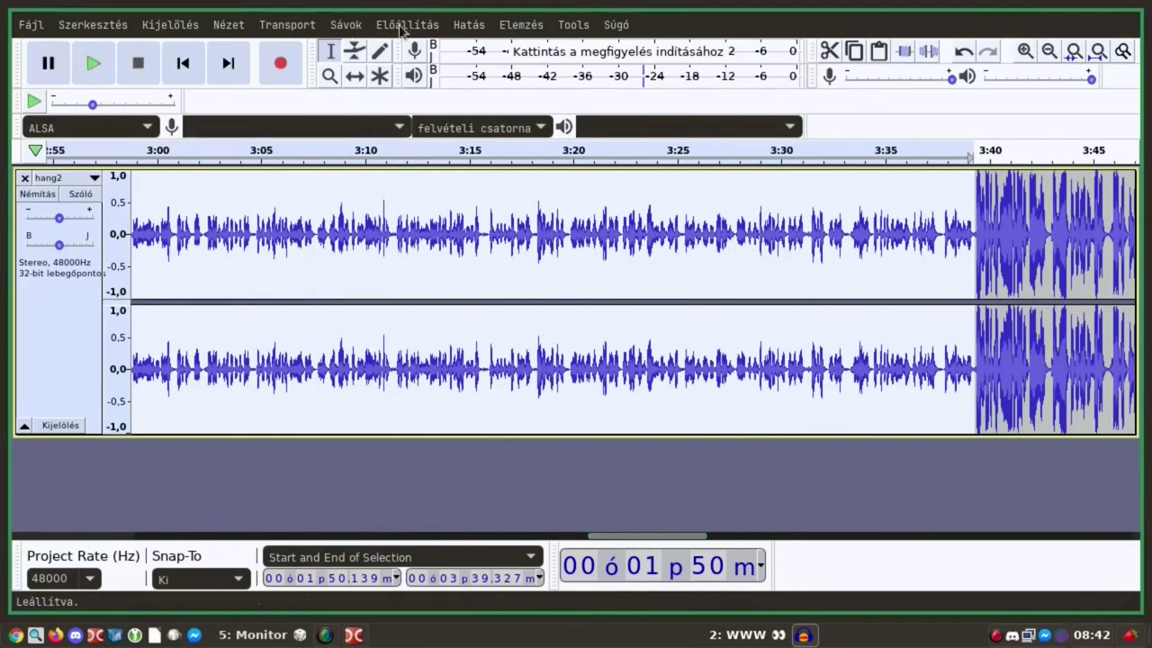
{"action": "left_click", "coordinate": [469, 25]}
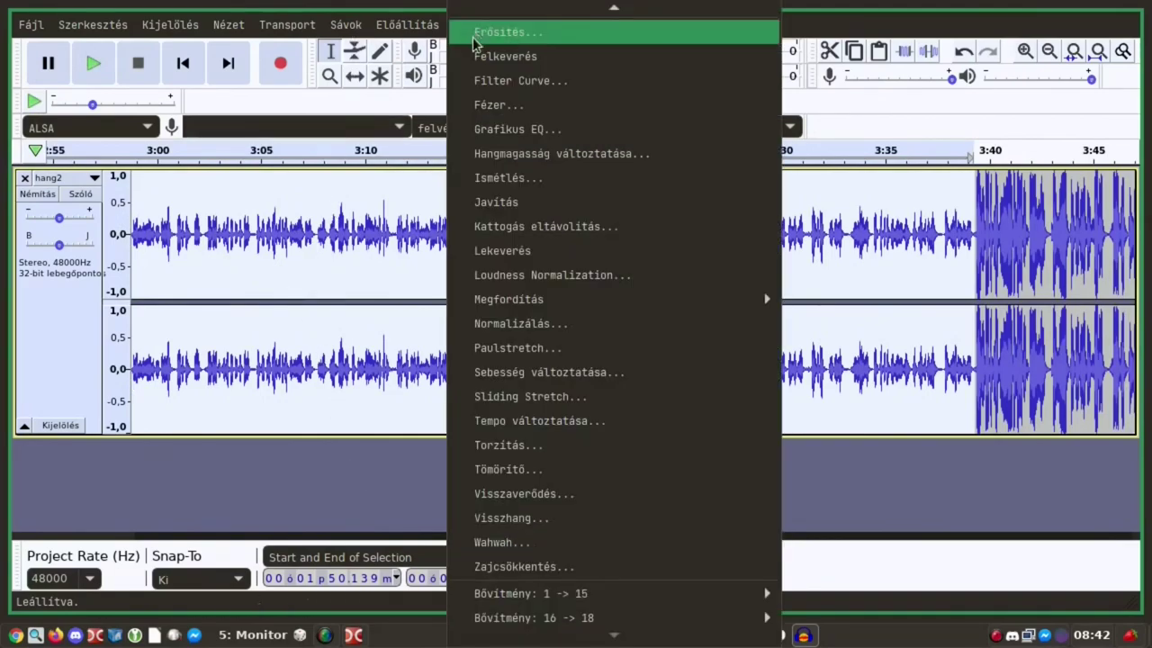
{"action": "left_click", "coordinate": [510, 325]}
{"action": "left_click", "coordinate": [682, 351]}
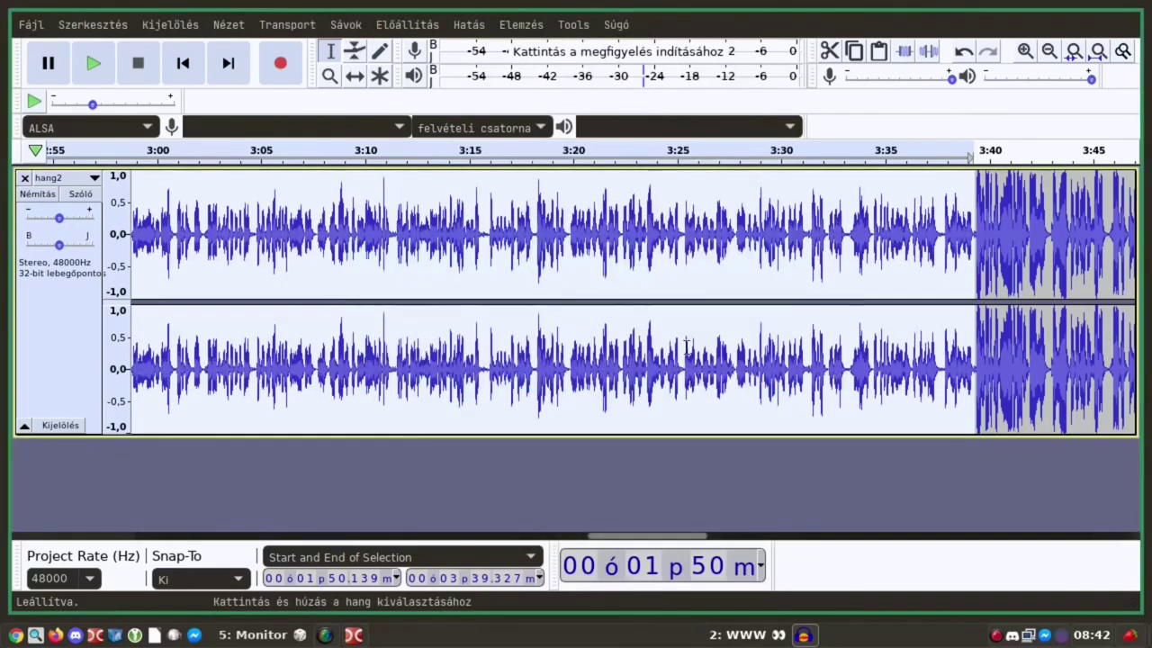
Normalize hang2 from about 4 min 21.008 s to the track's end to a -1.0 dB peak, removing the DC offset
{"action": "left_click", "coordinate": [864, 326]}
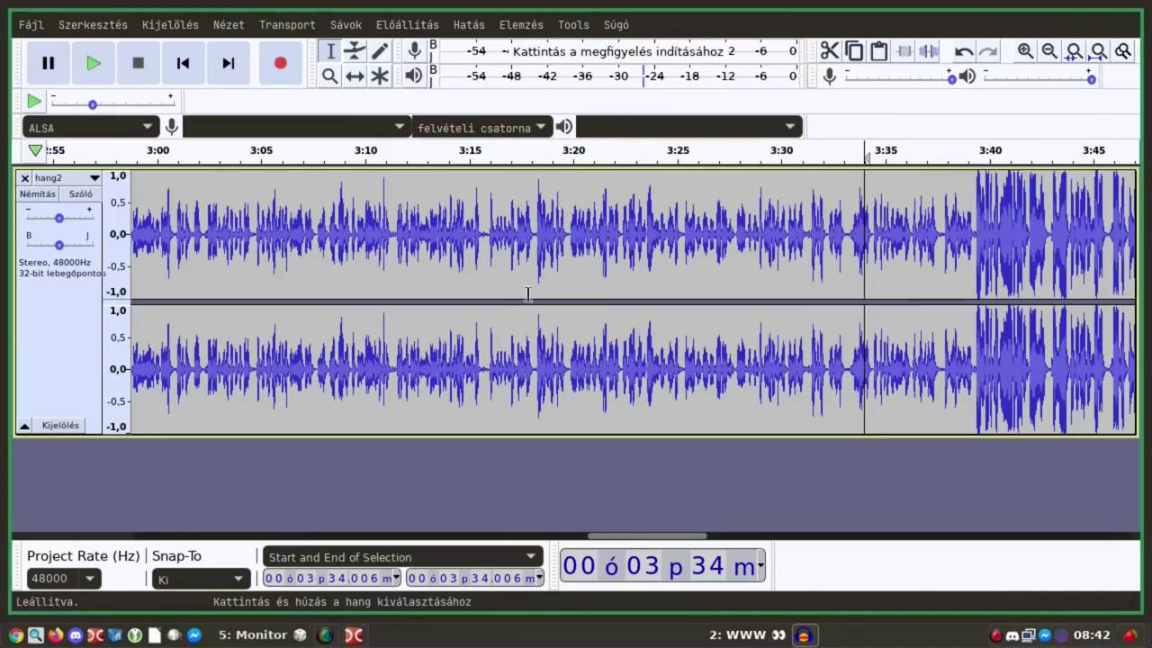
{"action": "scroll", "coordinate": [581, 304], "scroll_direction": "down", "scroll_amount": 2}
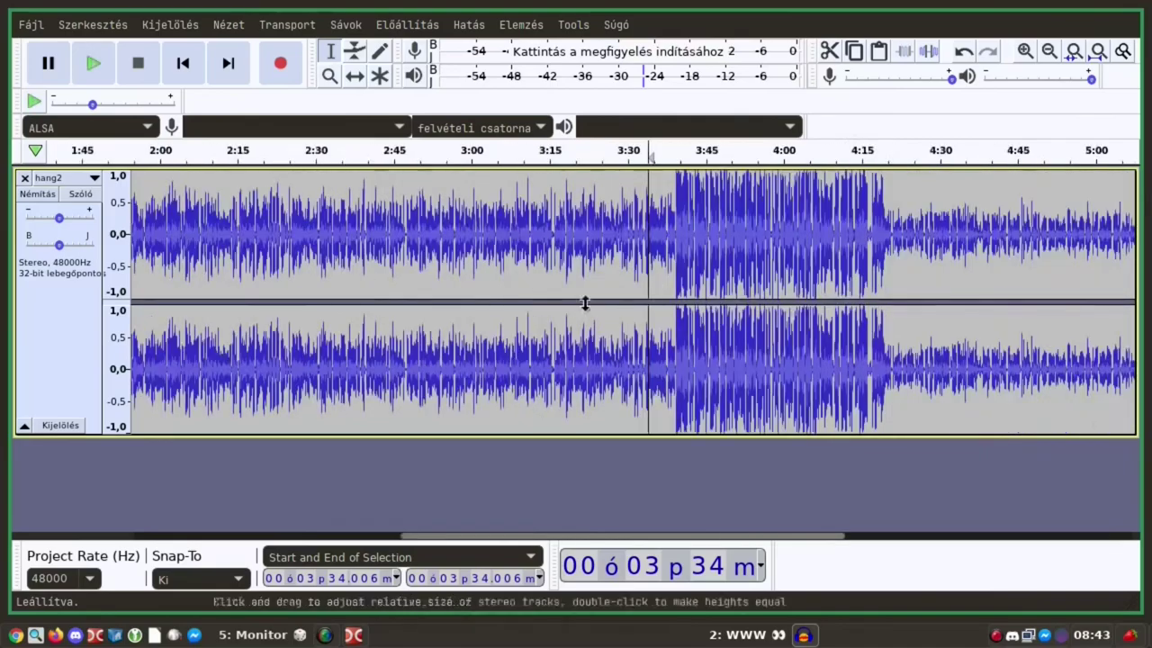
{"action": "left_click", "coordinate": [709, 246]}
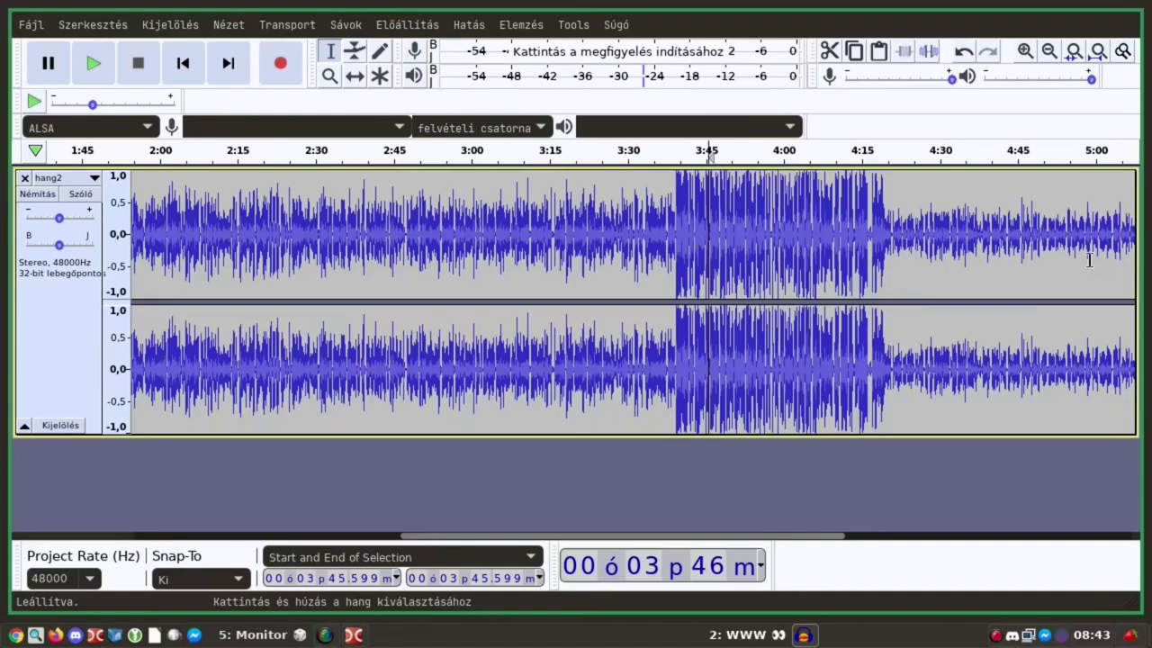
{"action": "key", "text": "F5"}
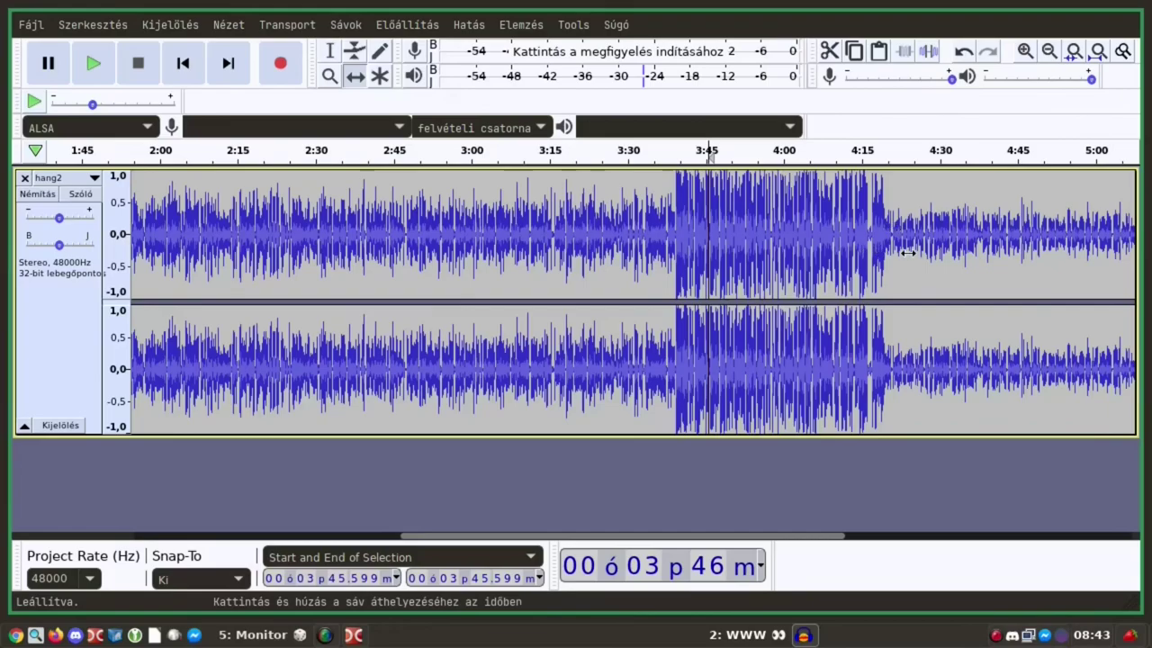
{"action": "scroll", "coordinate": [899, 246], "scroll_direction": "up", "scroll_amount": 3}
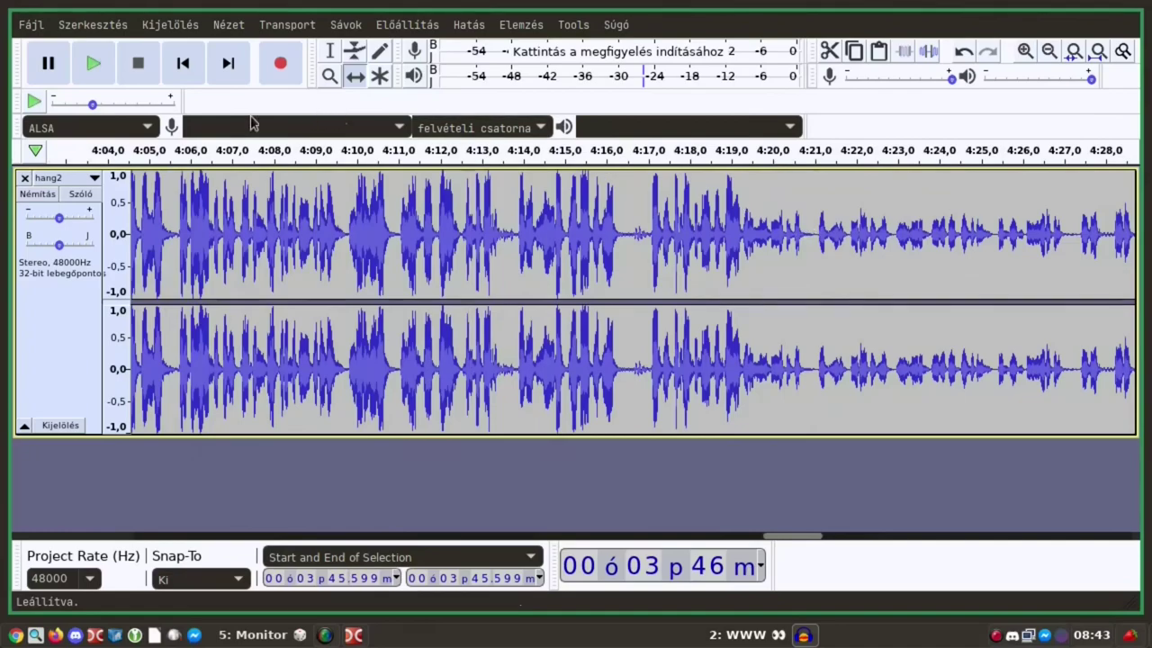
{"action": "left_click", "coordinate": [330, 51]}
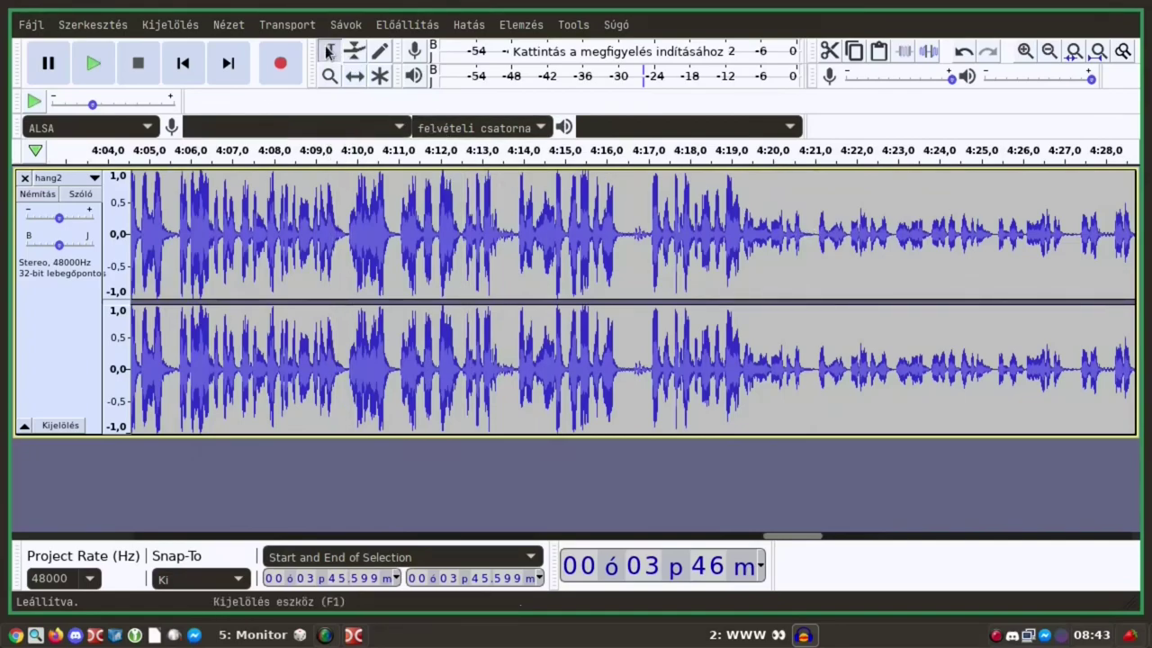
{"action": "left_click", "coordinate": [814, 228]}
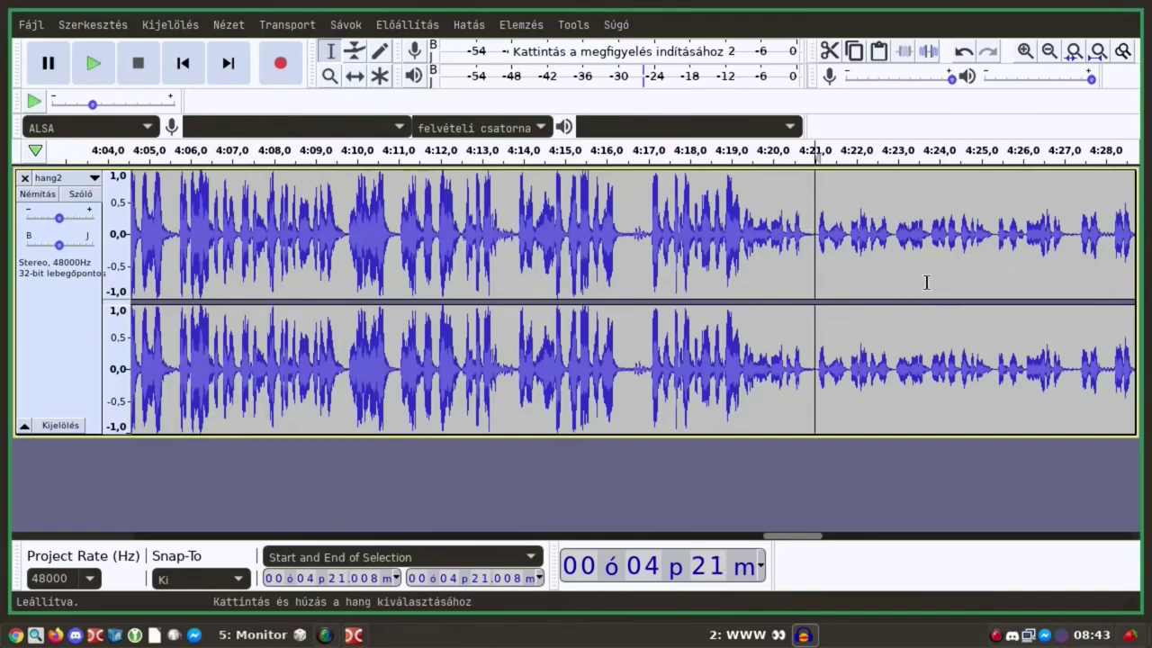
{"action": "key", "text": "shift"}
{"action": "key", "text": "shift+End"}
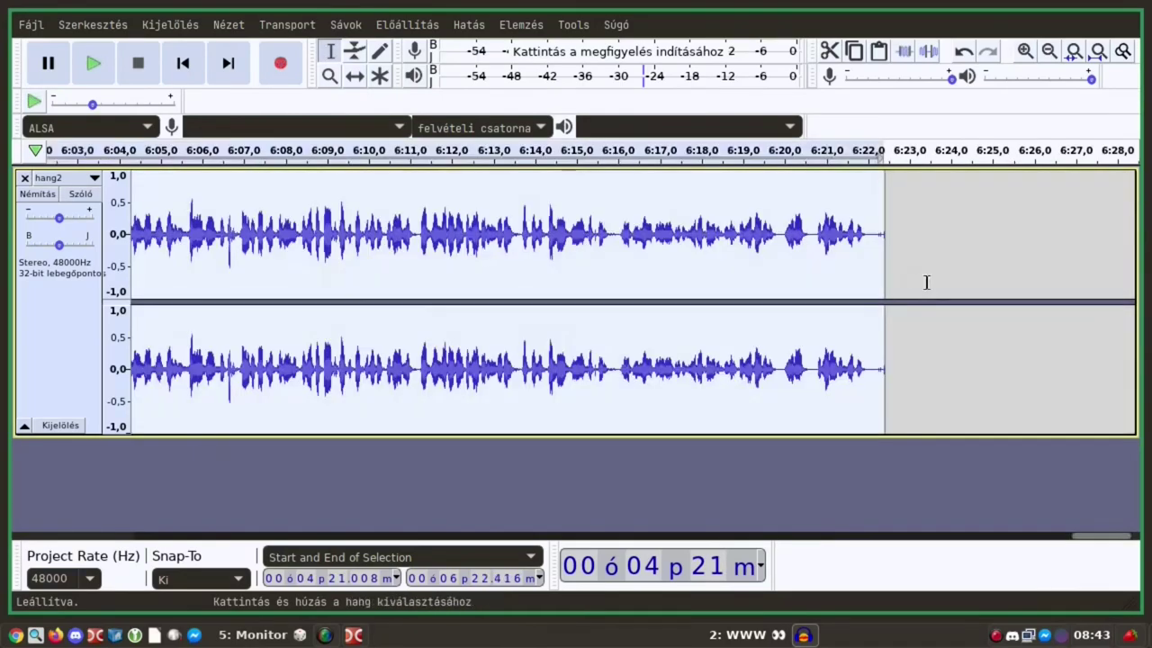
{"action": "left_click", "coordinate": [472, 27]}
{"action": "scroll", "coordinate": [490, 54], "scroll_direction": "down", "scroll_amount": 1}
{"action": "left_click", "coordinate": [479, 326]}
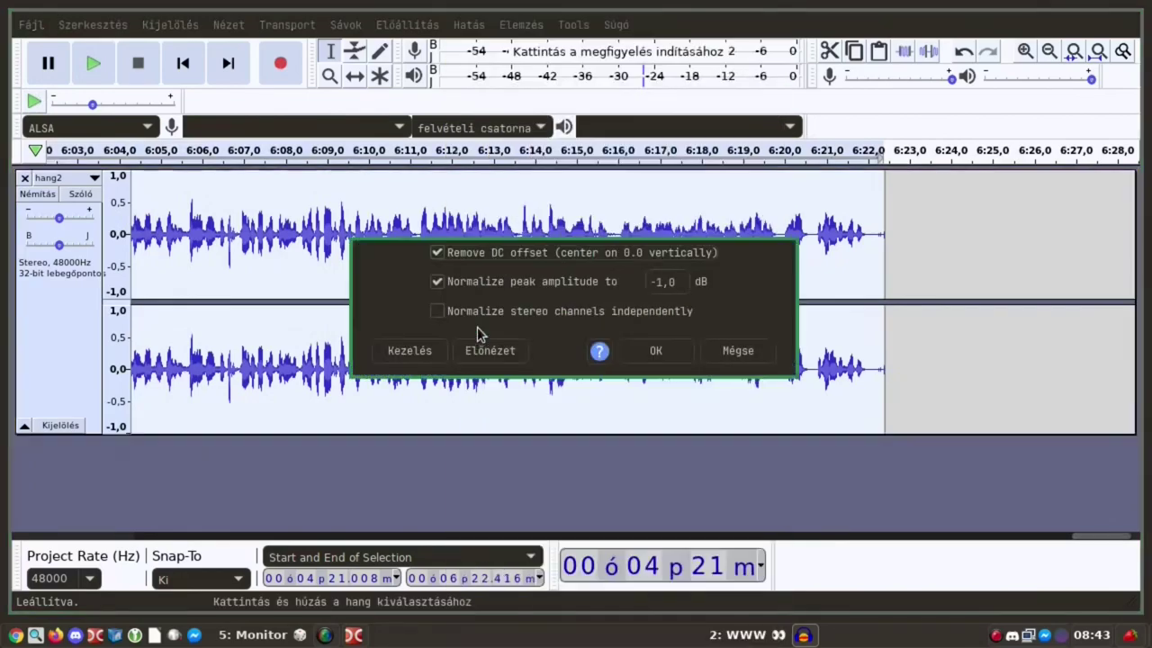
{"action": "left_click", "coordinate": [656, 352]}
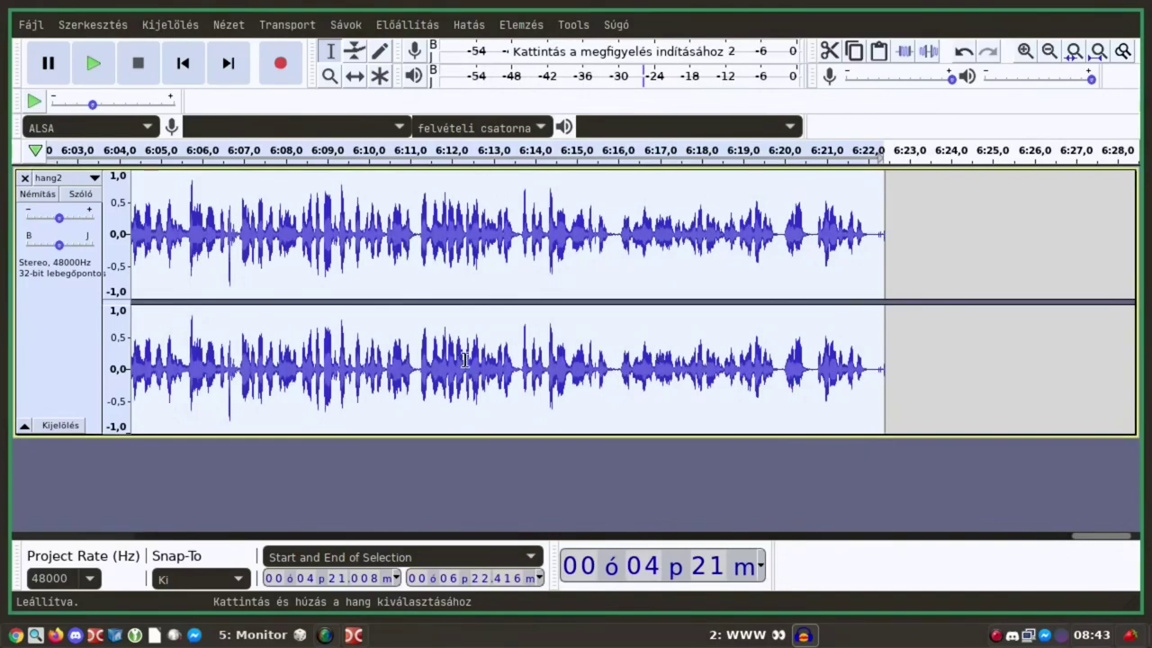
Apply a Soft Limit Limiter to the entire hang2 track at -5 dB with 10 ms hold, zero input gain and no make-up gain
{"action": "key", "text": "ctrl+a"}
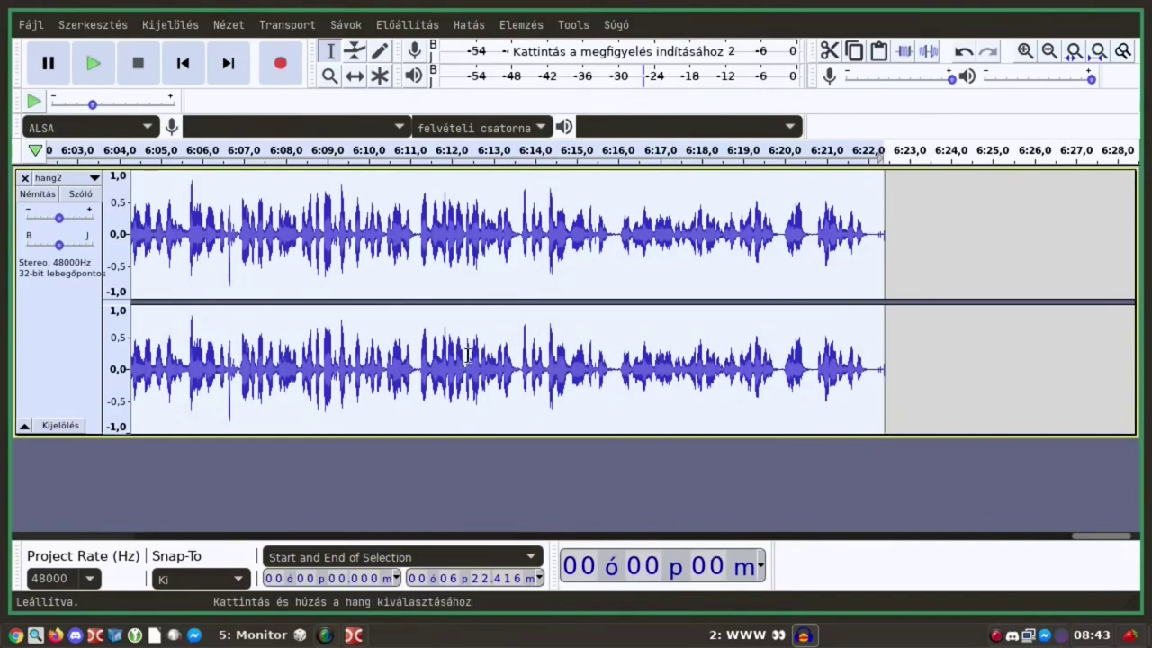
{"action": "key", "text": "ctrl+f"}
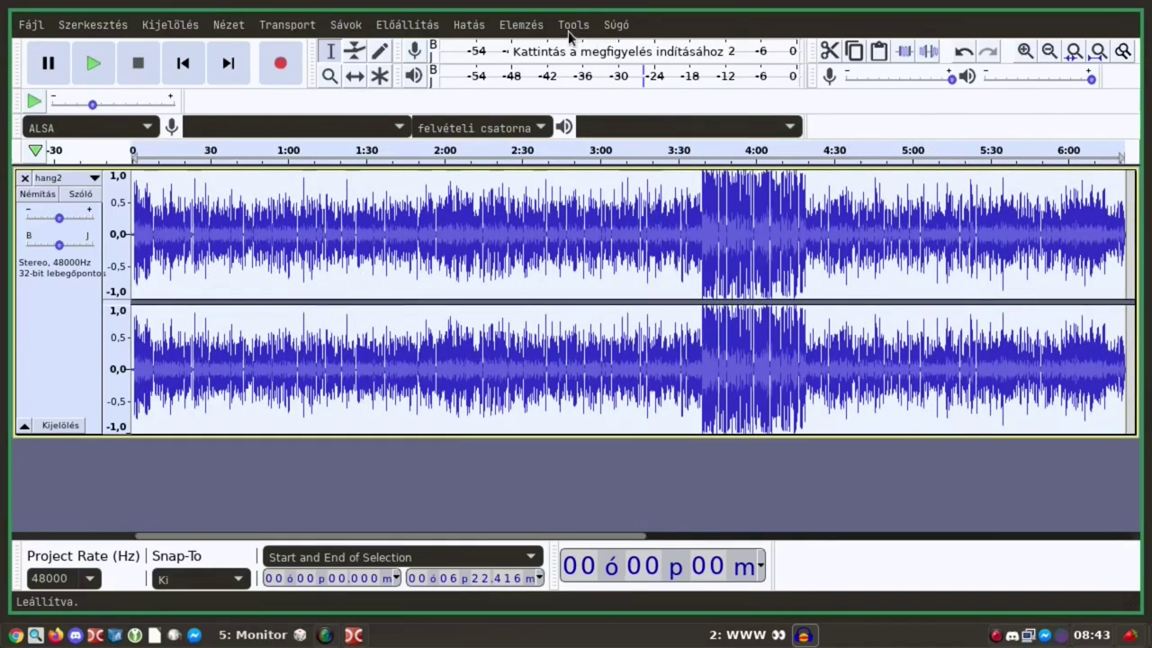
{"action": "left_click", "coordinate": [469, 25]}
{"action": "mouse_move", "coordinate": [630, 593]}
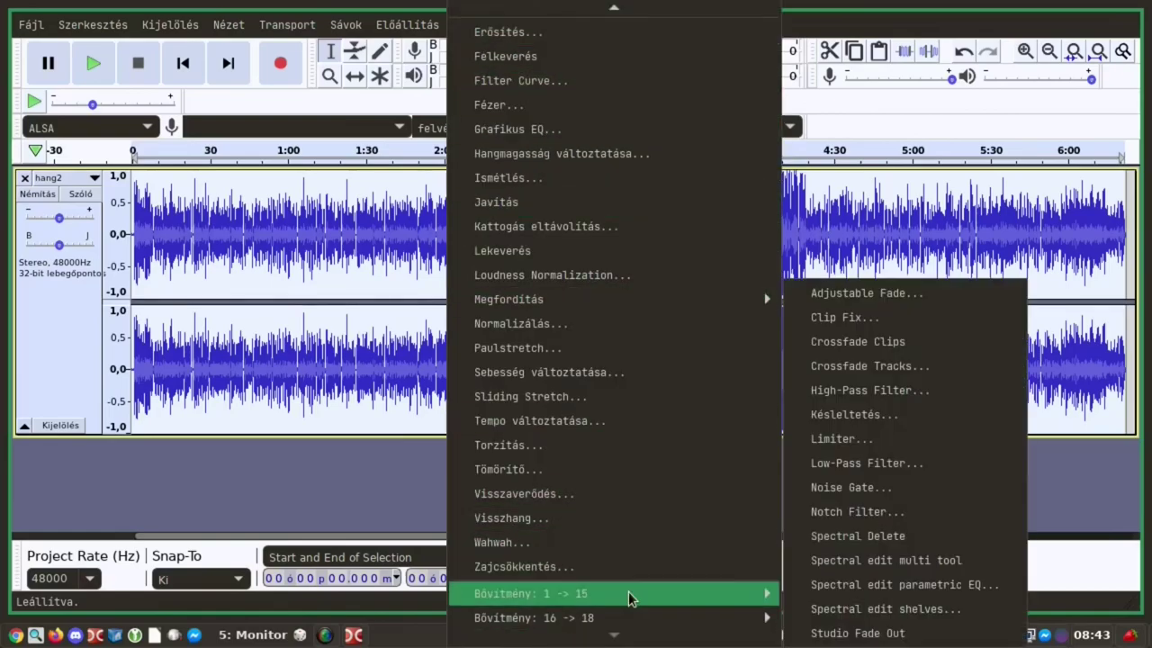
{"action": "left_click", "coordinate": [853, 440]}
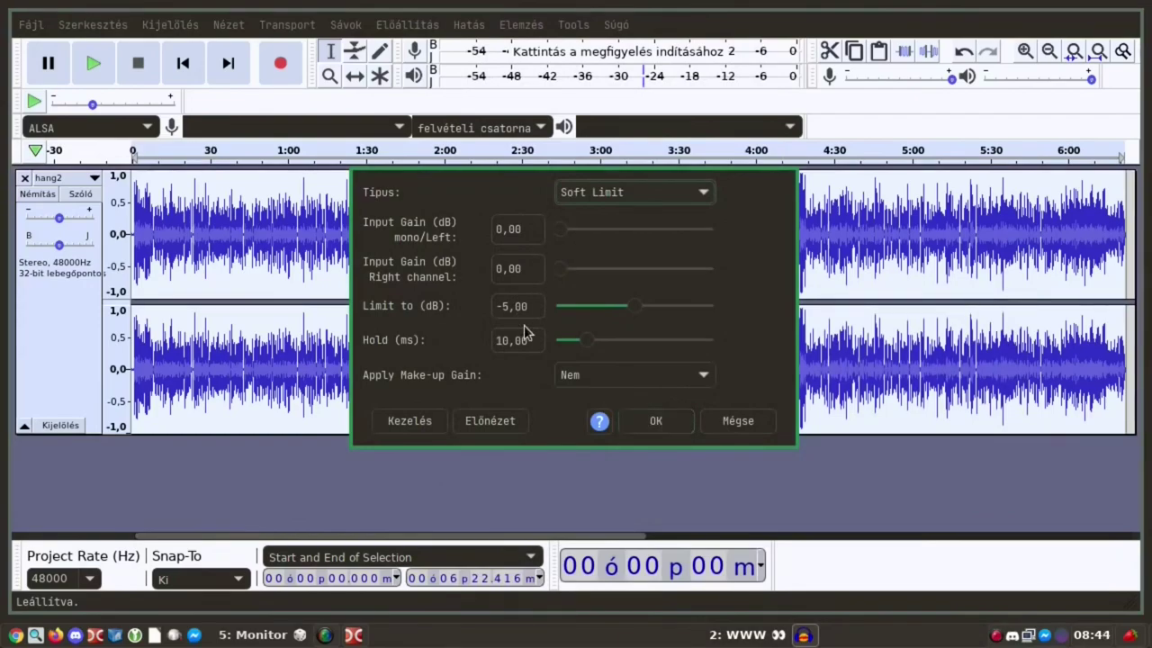
{"action": "left_click", "coordinate": [637, 426]}
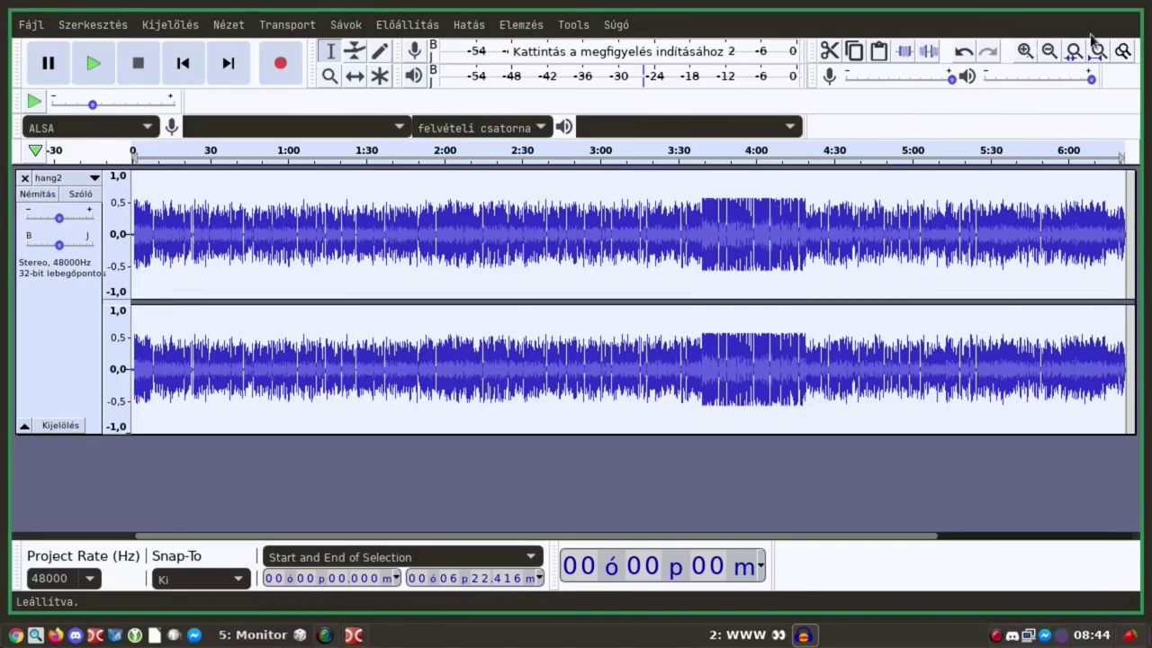
Normalize the entire limited hang2 track and inspect the formerly loud section between about 3:39 and 4:19
{"action": "left_click", "coordinate": [464, 25]}
{"action": "scroll", "coordinate": [531, 513], "scroll_direction": "up", "scroll_amount": 1}
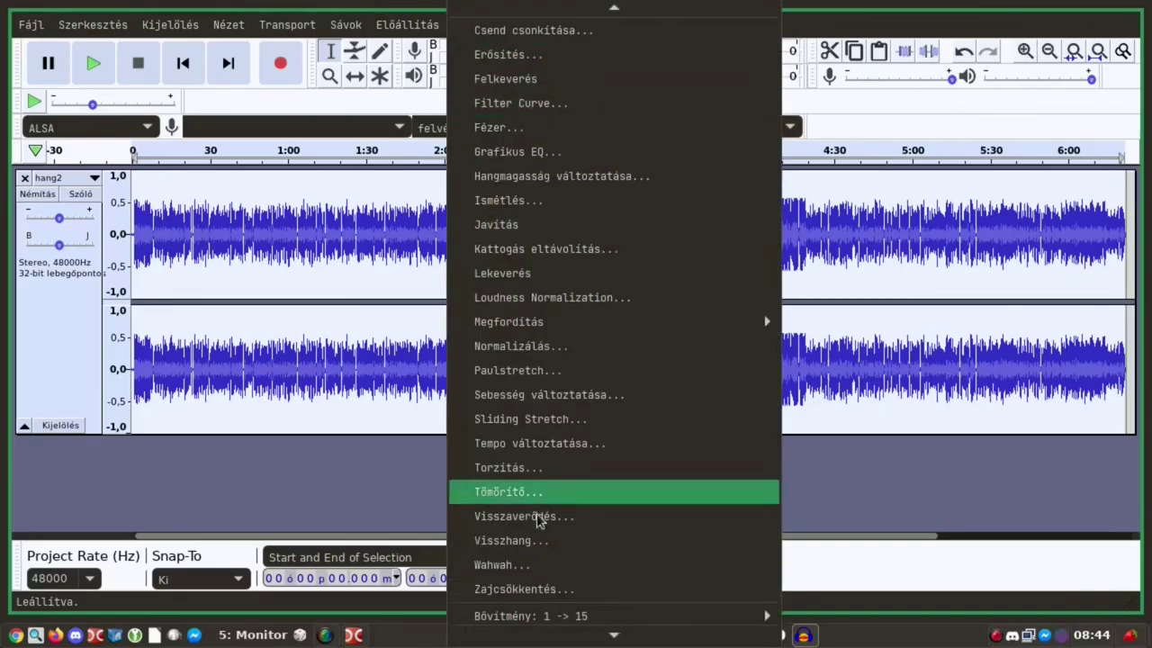
{"action": "left_click", "coordinate": [544, 346]}
{"action": "left_click", "coordinate": [657, 353]}
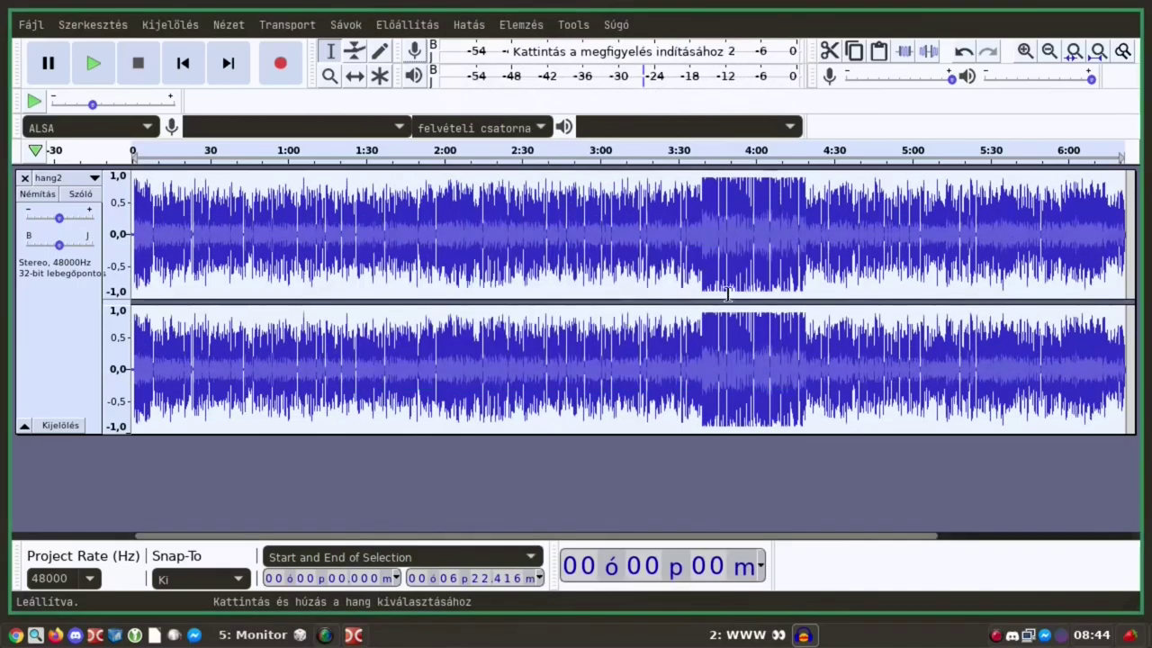
{"action": "key", "text": "F5"}
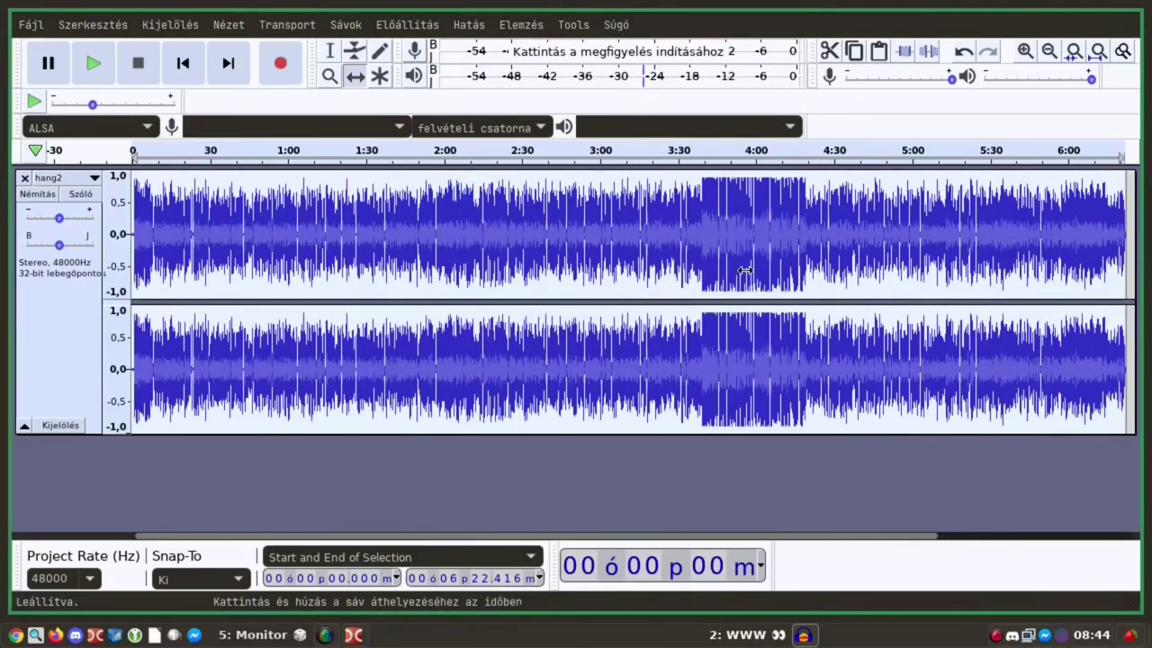
{"action": "scroll", "coordinate": [745, 270], "scroll_direction": "up", "scroll_amount": 2, "text": "ctrl"}
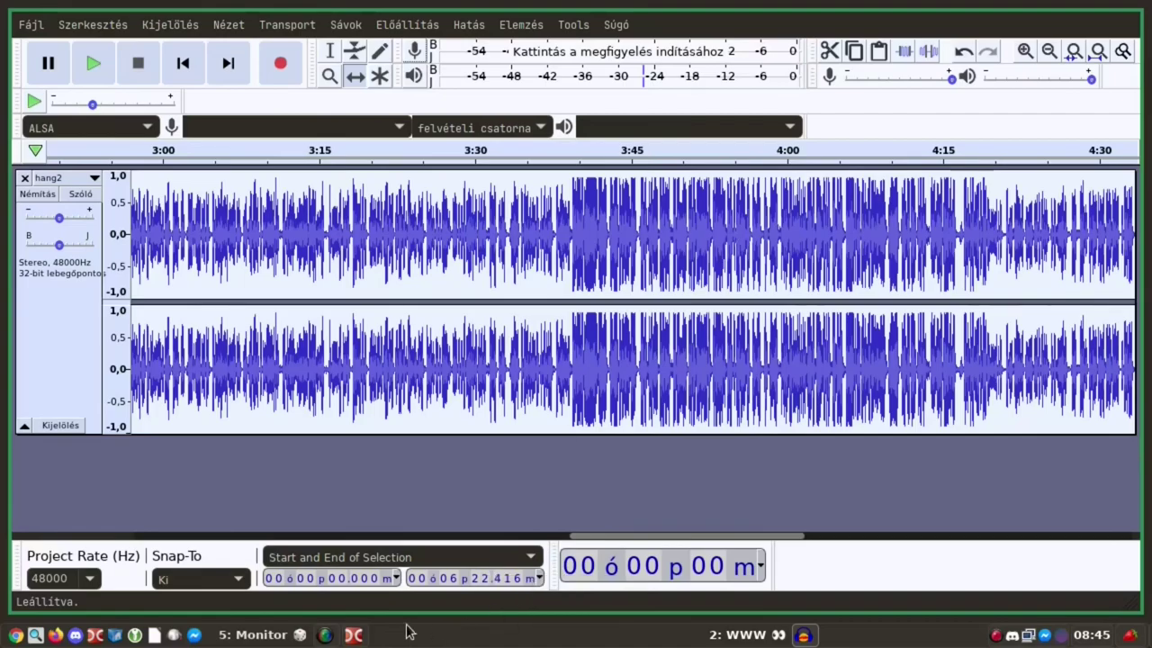
Export the processed audio as hang2_vágott.mp3 to the Videók folder, keeping the Standard 170-210 kbps quality, joint stereo and default metadata
{"action": "left_click", "coordinate": [22, 27]}
{"action": "mouse_move", "coordinate": [216, 177]}
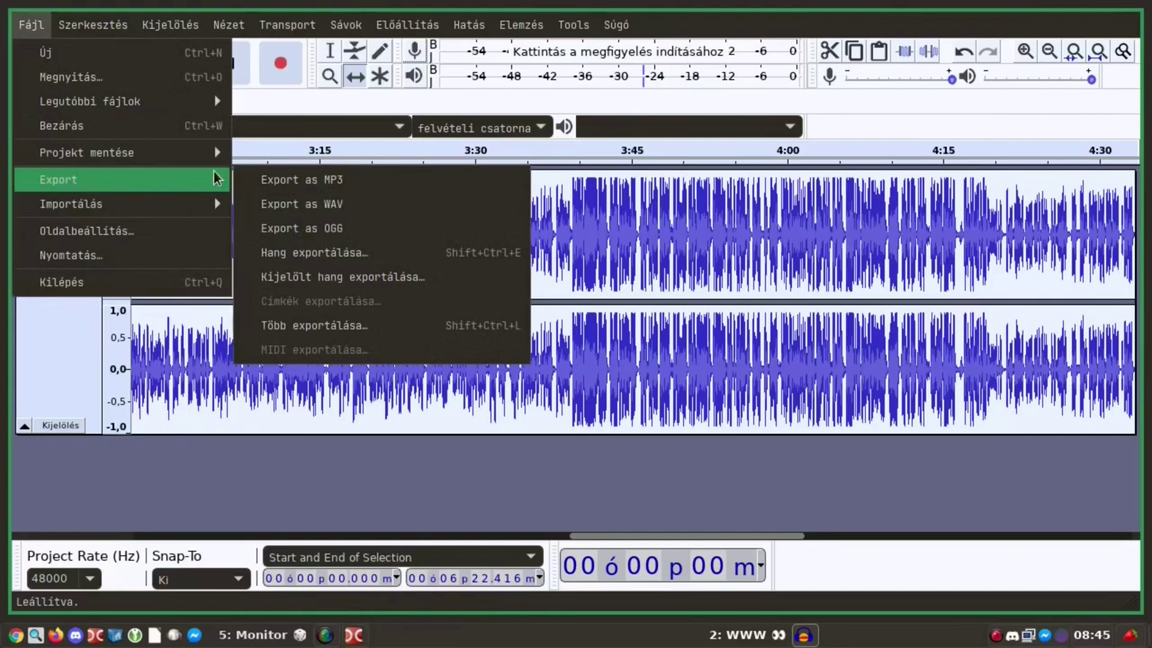
{"action": "left_click", "coordinate": [378, 183]}
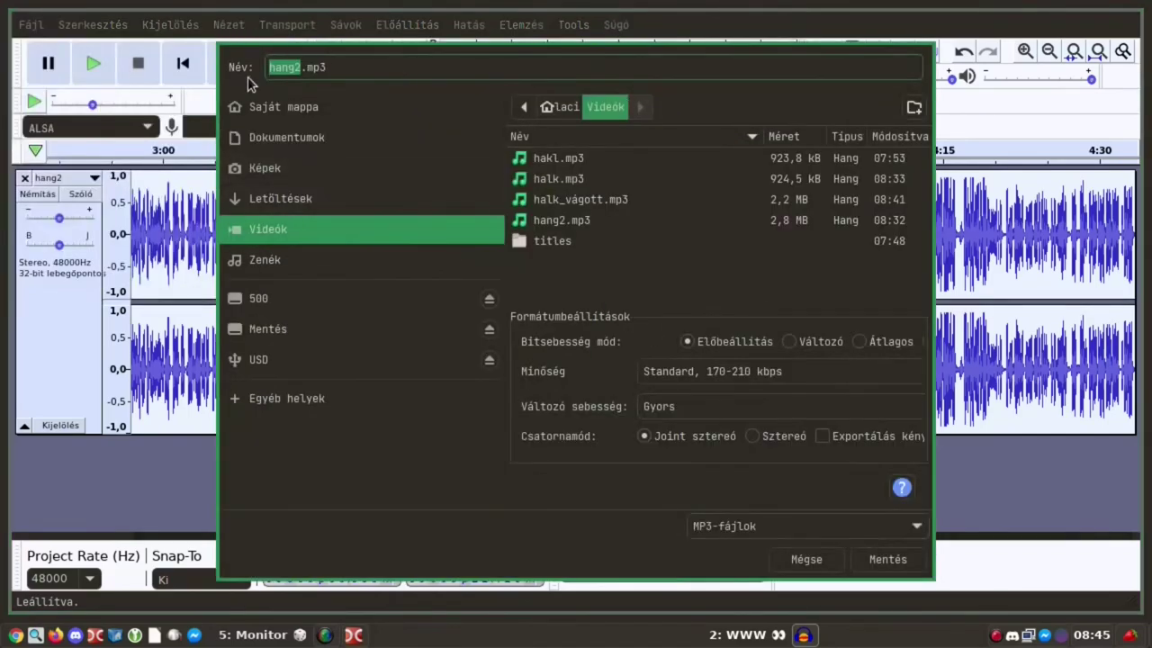
{"action": "key", "text": "Right"}
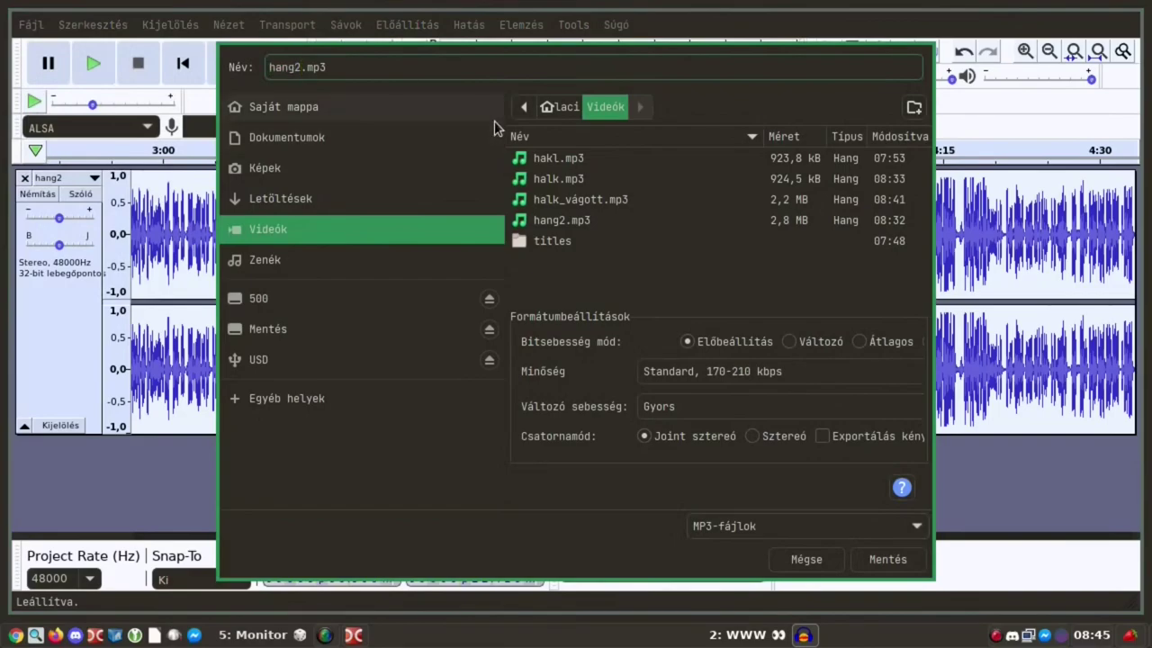
{"action": "type", "text": "_vágott"}
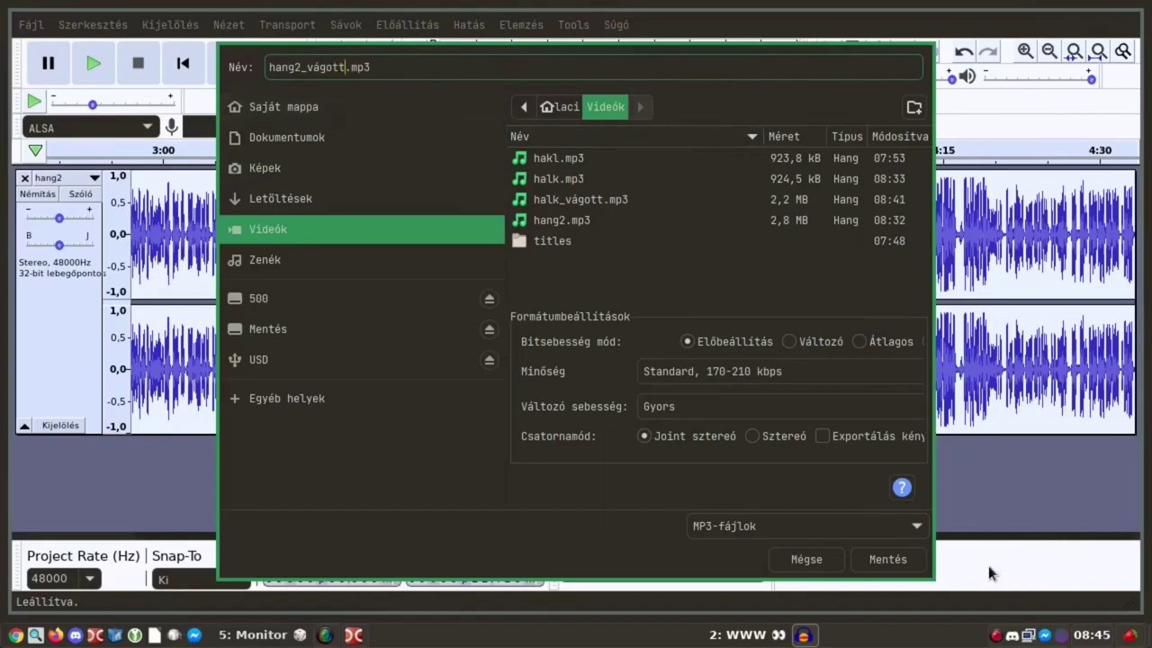
{"action": "left_click", "coordinate": [880, 561]}
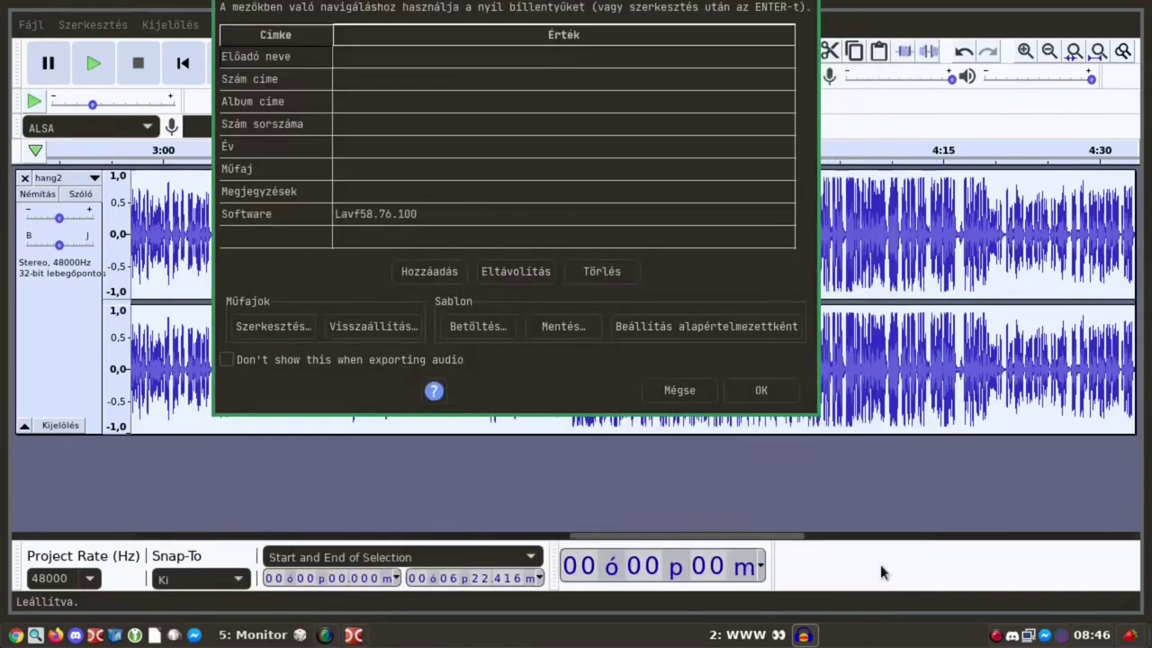
{"action": "left_click", "coordinate": [777, 400]}
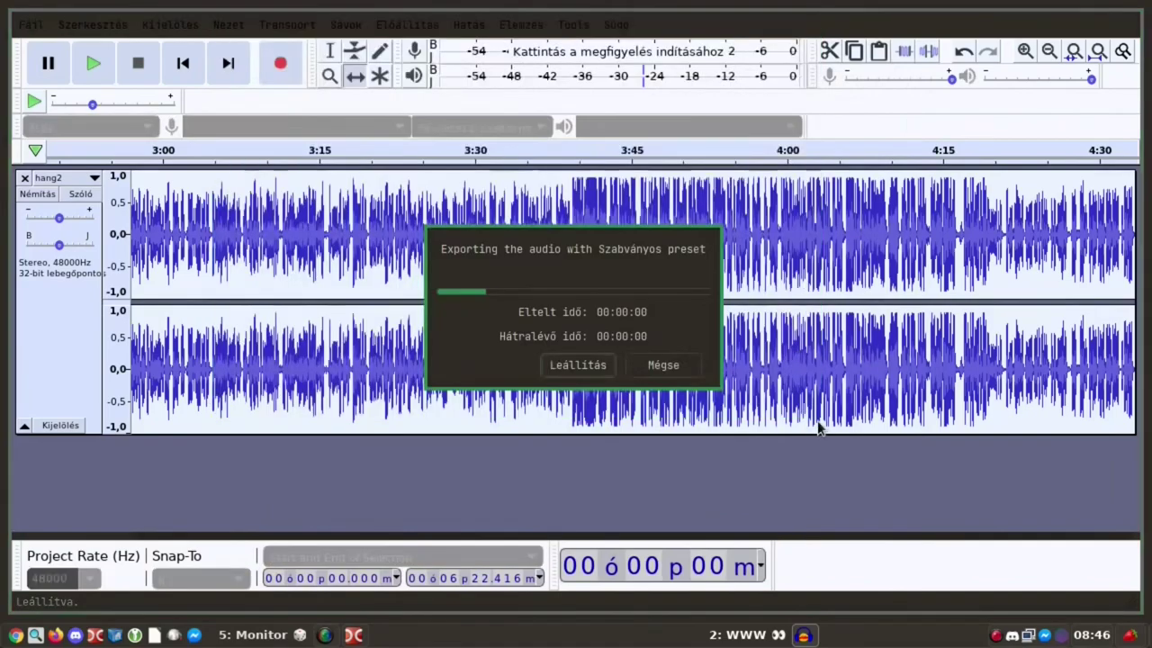